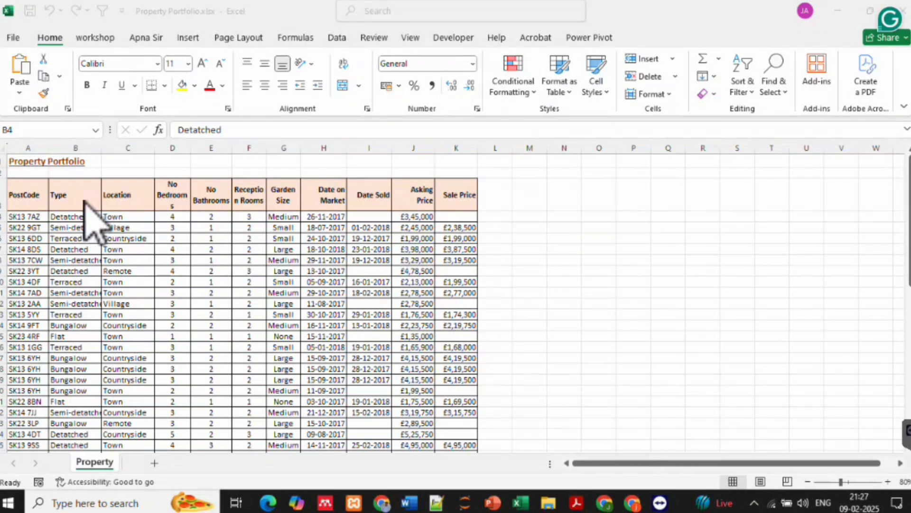
# Sort the property table by the Type column from A to Z and check the grouped types down the column
pyautogui.click(73, 216)
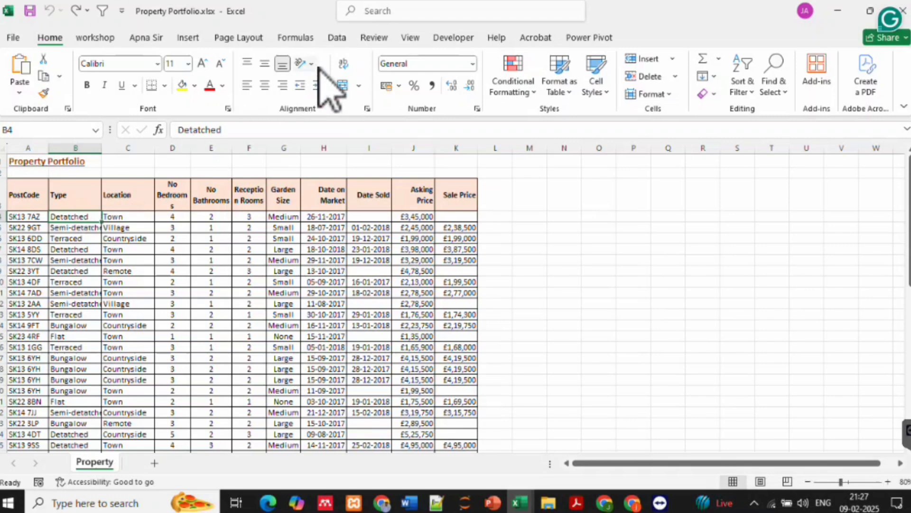
pyautogui.click(337, 40)
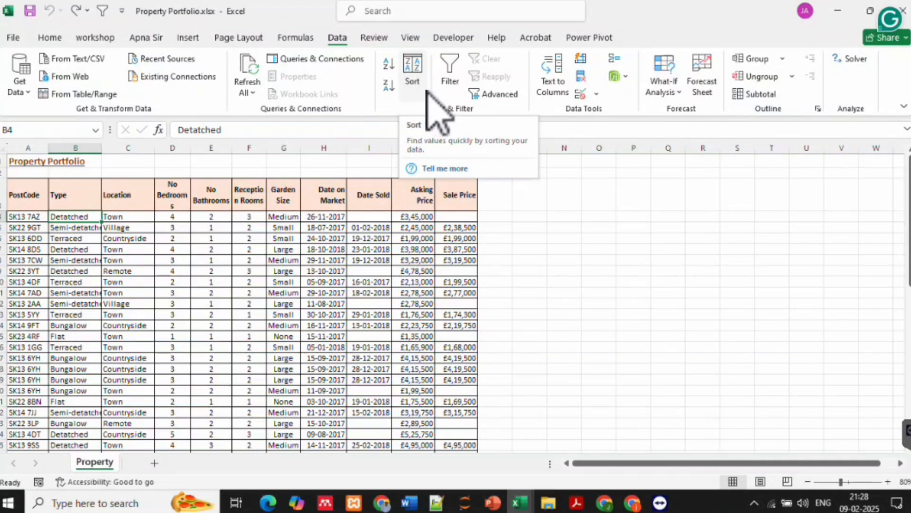
pyautogui.click(388, 64)
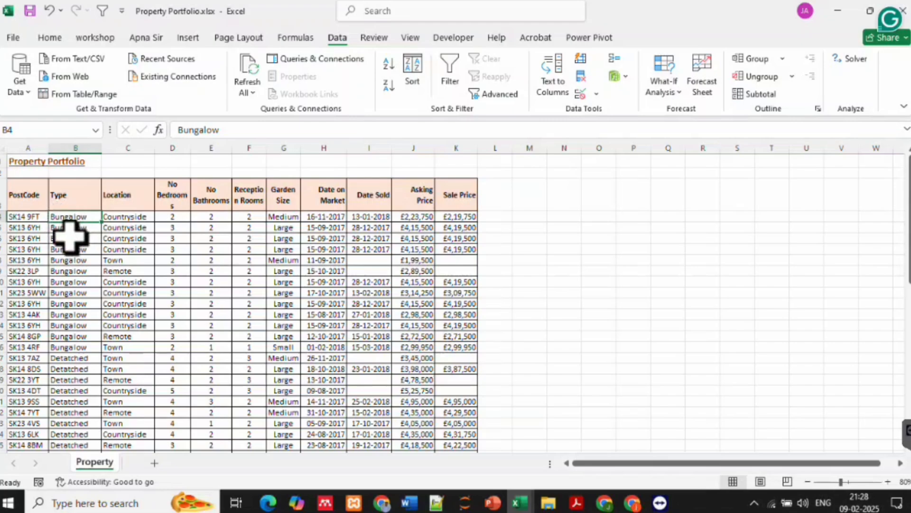
pyautogui.click(70, 382)
pyautogui.scroll(-5, 71, 378)
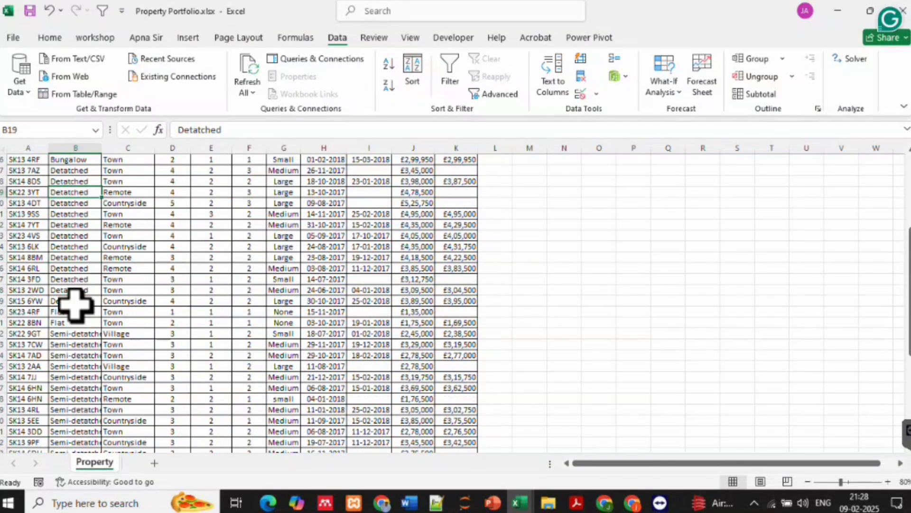
pyautogui.click(65, 311)
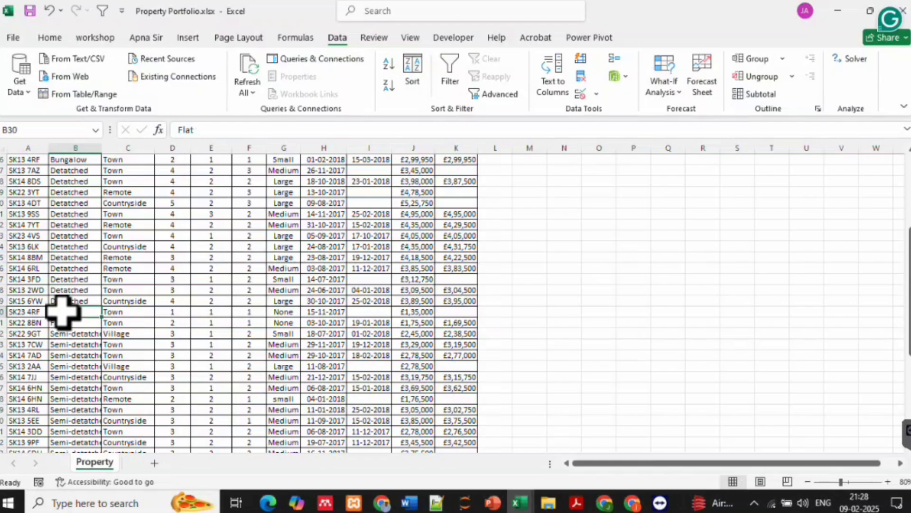
pyautogui.click(67, 335)
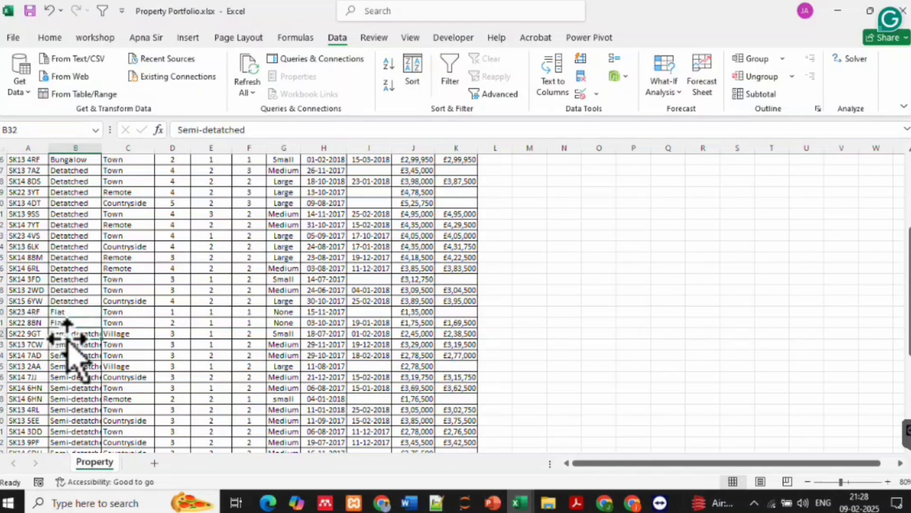
pyautogui.scroll(5, 66, 337)
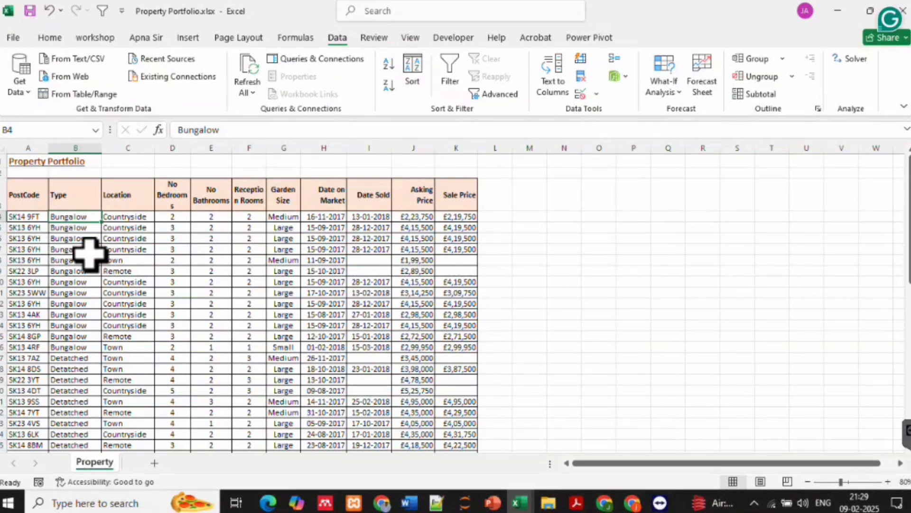
# Sort the property table by the Type column from Z to A and look through the reordered rows
pyautogui.click(389, 87)
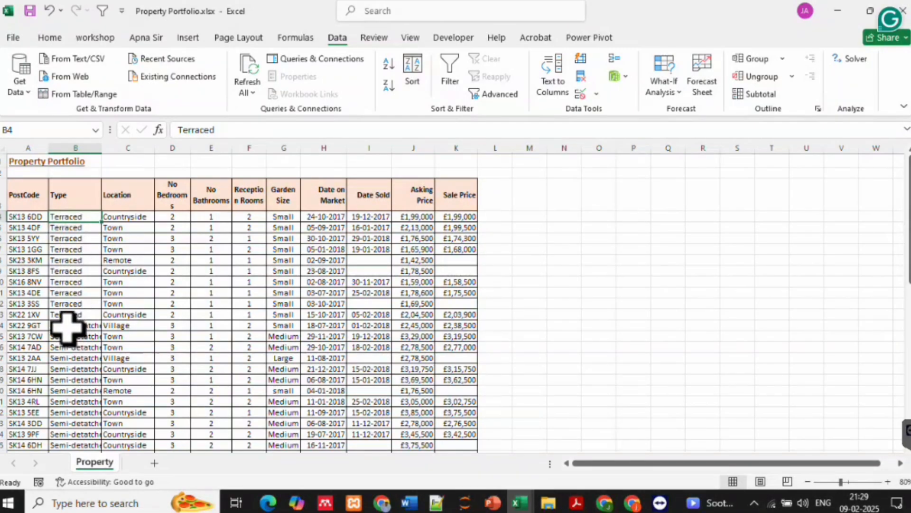
pyautogui.scroll(-6, 67, 362)
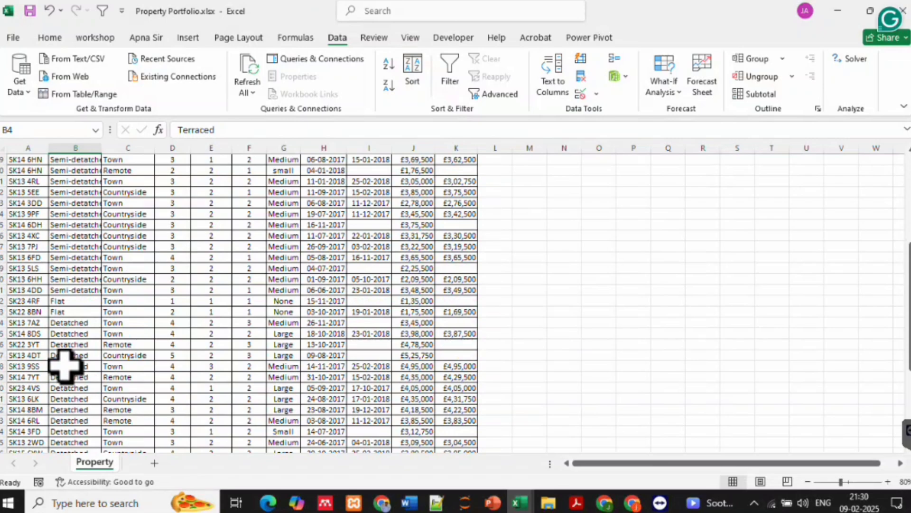
pyautogui.scroll(6, 67, 362)
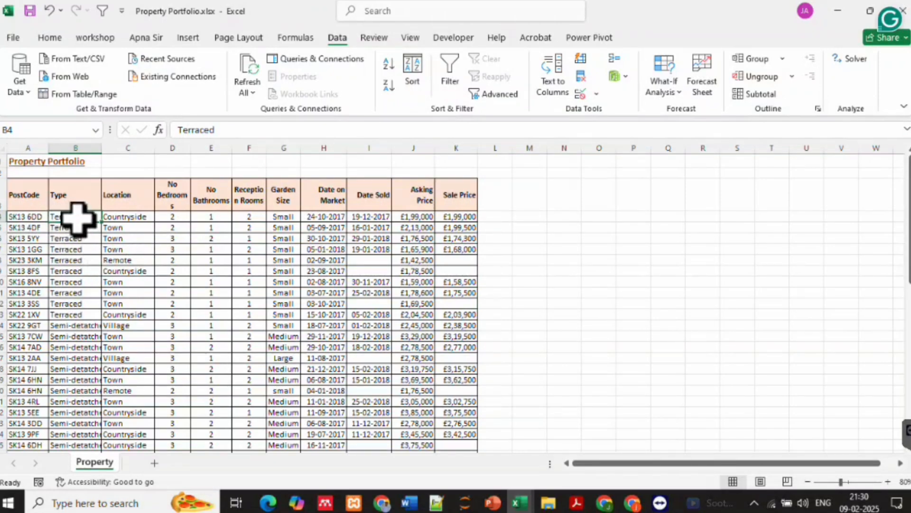
# Start a custom sort of the table with Type as the first level, ordered A to Z
pyautogui.click(417, 81)
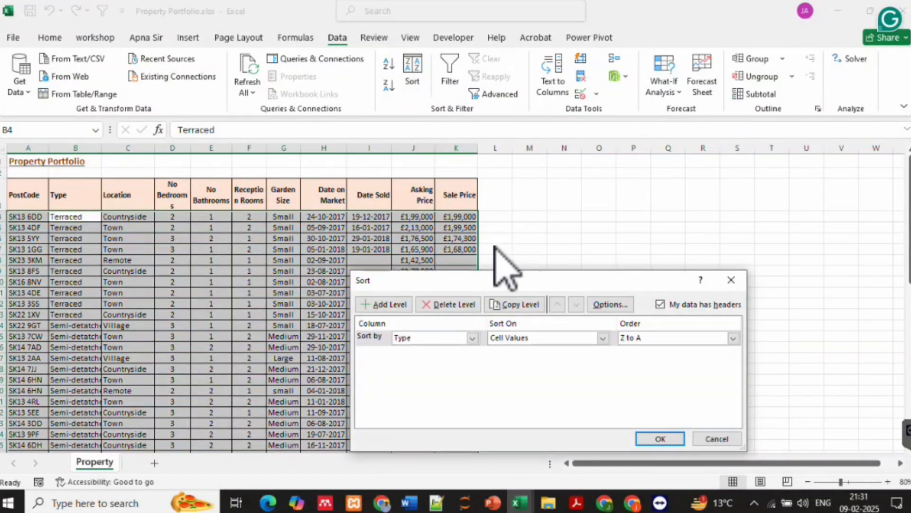
pyautogui.moveTo(492, 280); pyautogui.dragTo(500, 145)
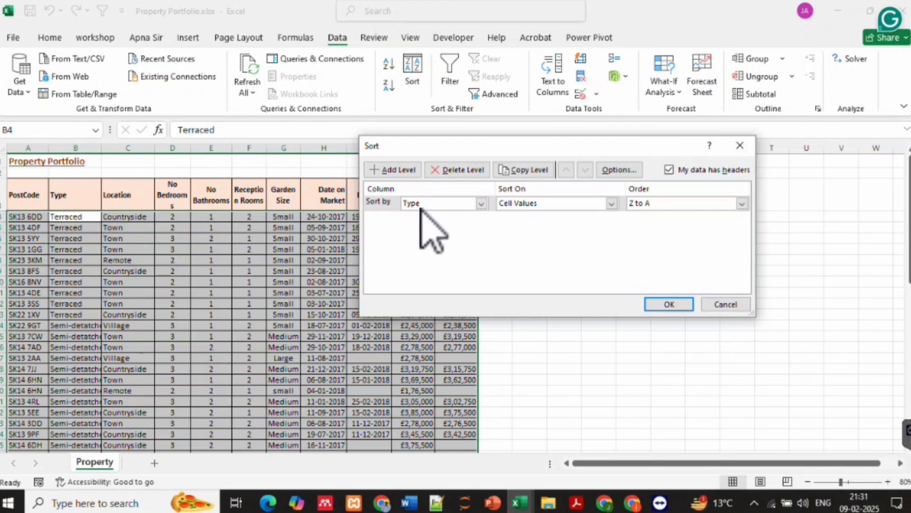
pyautogui.click(481, 203)
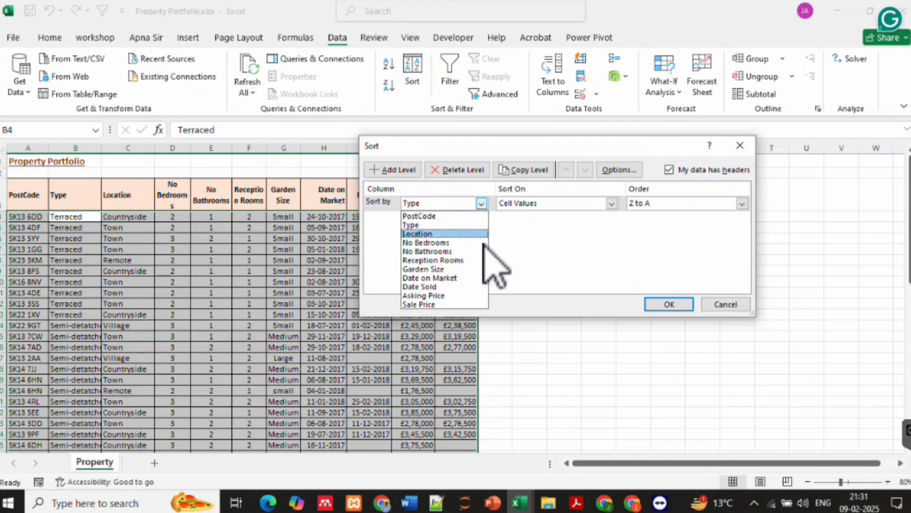
pyautogui.click(459, 224)
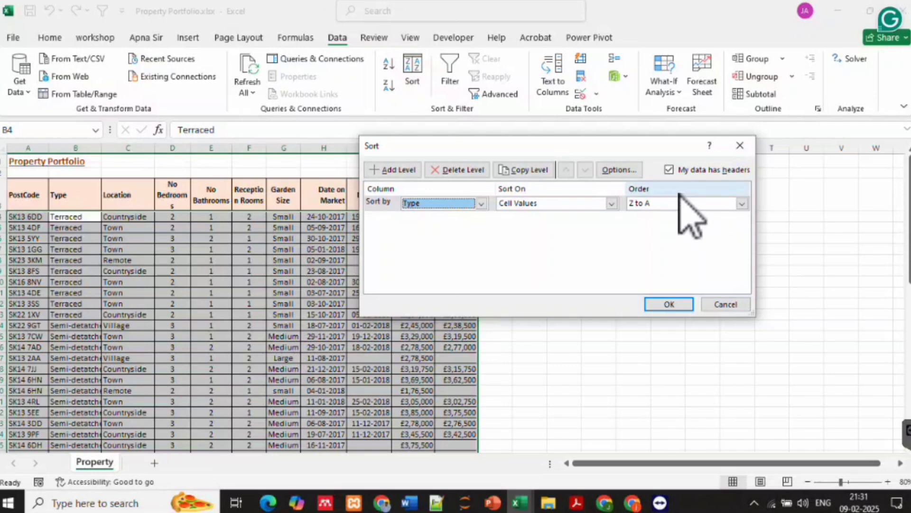
pyautogui.click(742, 203)
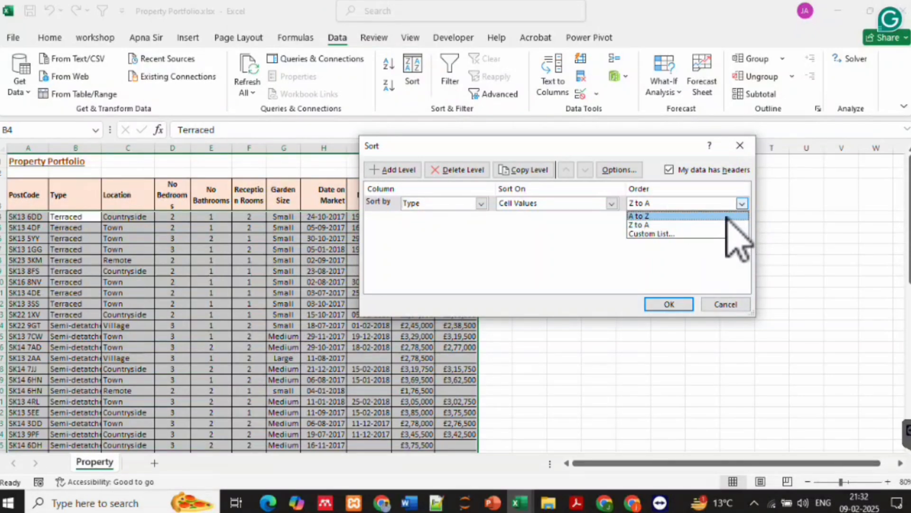
pyautogui.click(727, 217)
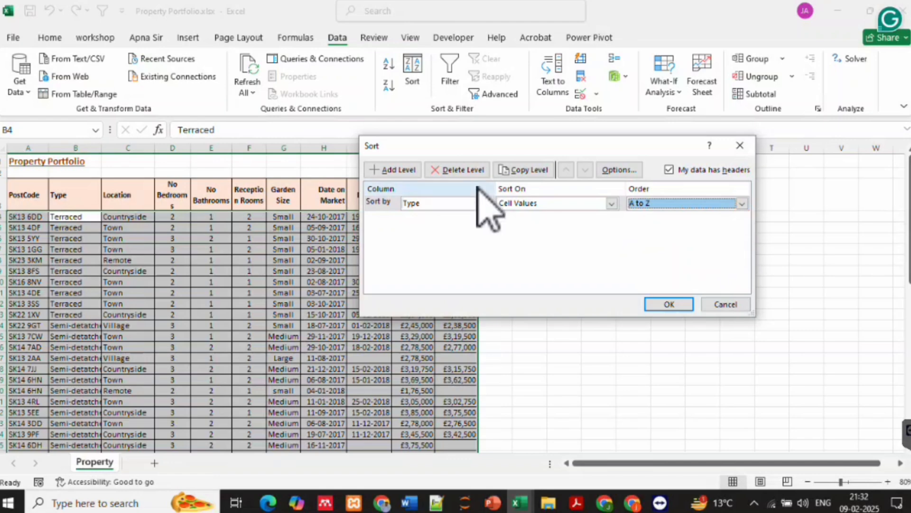
# Add a second sort level on Location, ordered A to Z, and apply the two-level sort
pyautogui.click(393, 171)
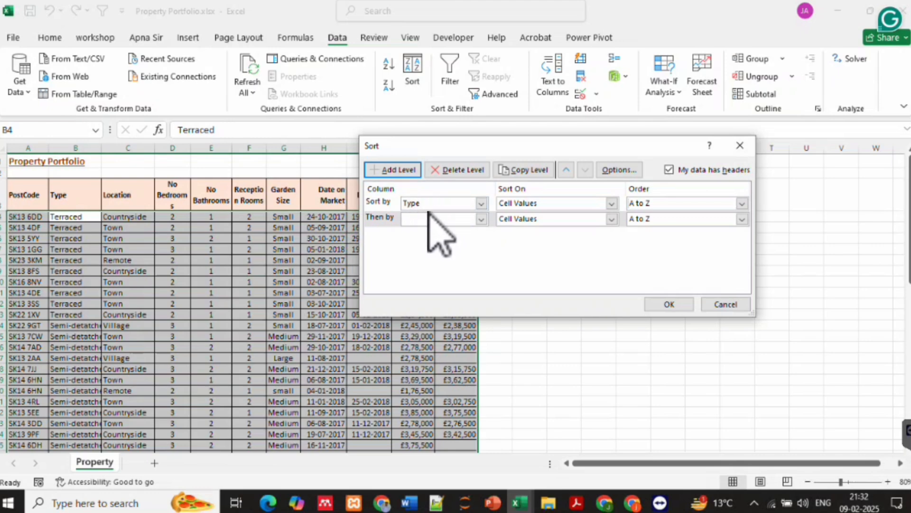
pyautogui.click(481, 220)
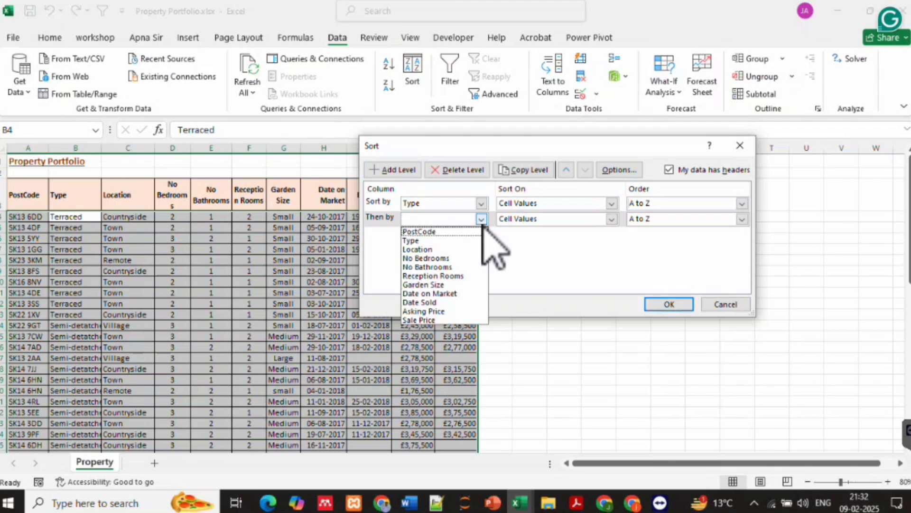
pyautogui.click(462, 250)
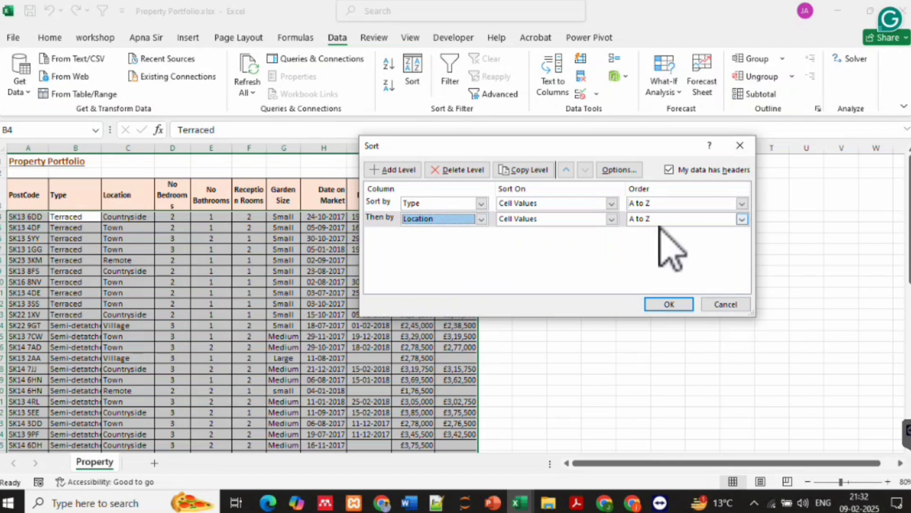
pyautogui.click(741, 220)
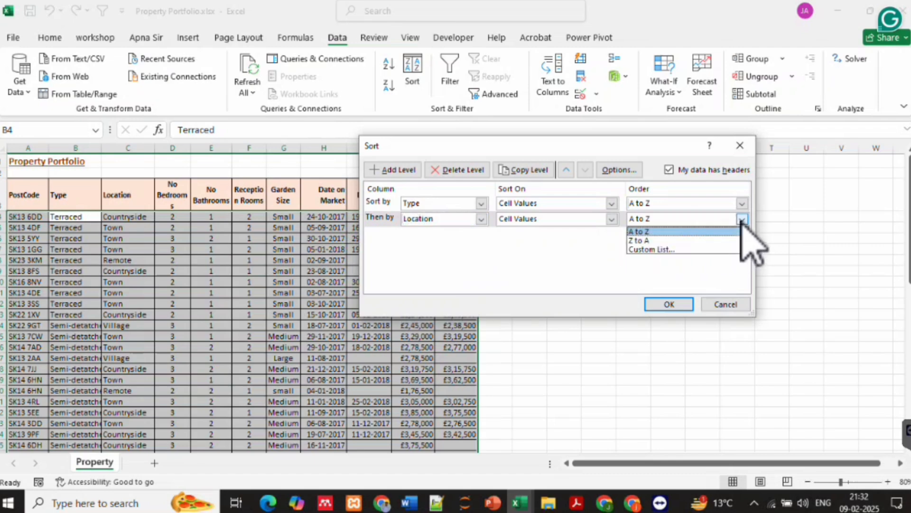
pyautogui.click(727, 232)
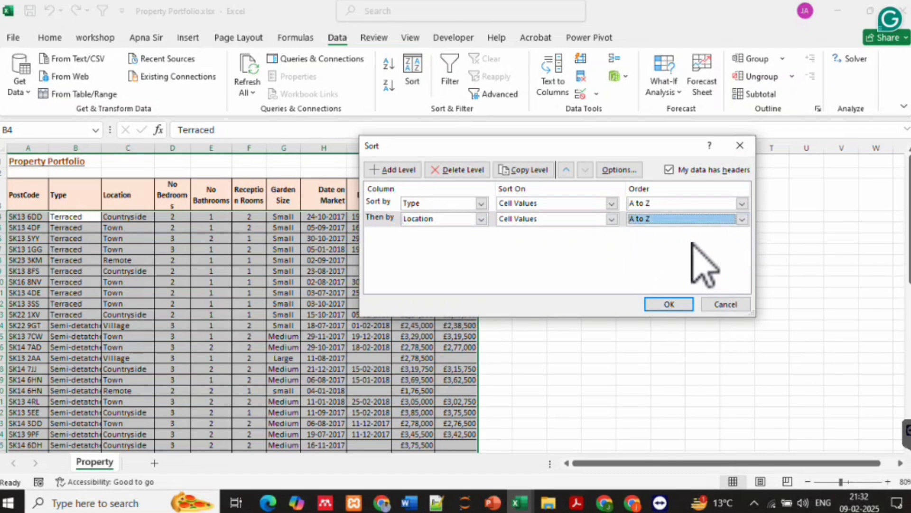
pyautogui.click(677, 304)
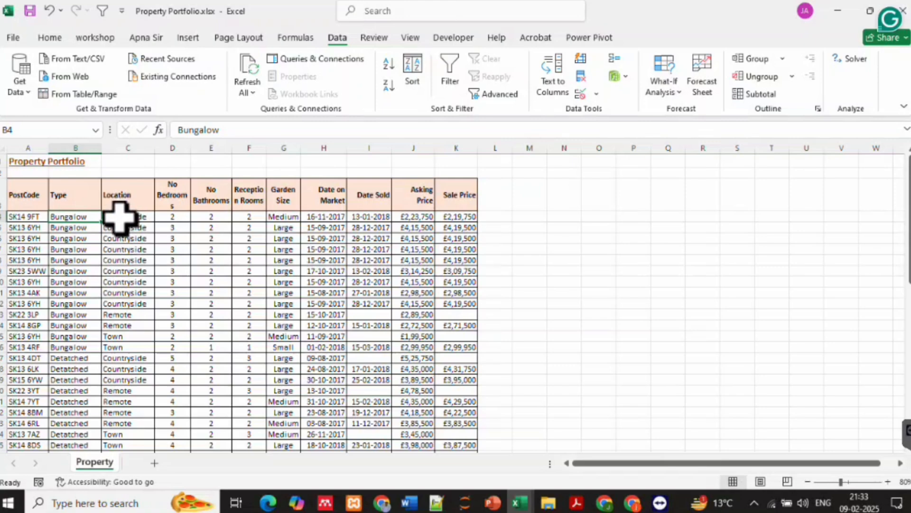
# Examine how the Location values are ordered within the Bungalow rows
pyautogui.click(125, 314)
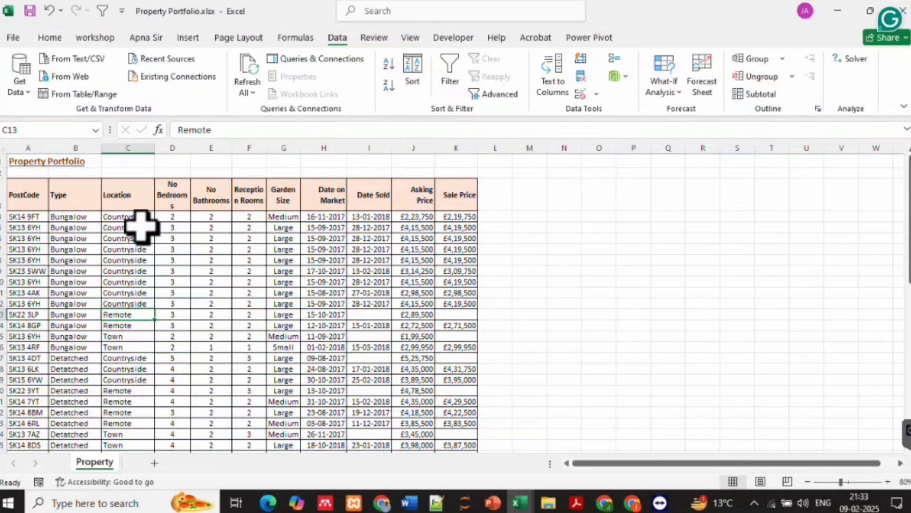
pyautogui.click(81, 216)
pyautogui.click(133, 219)
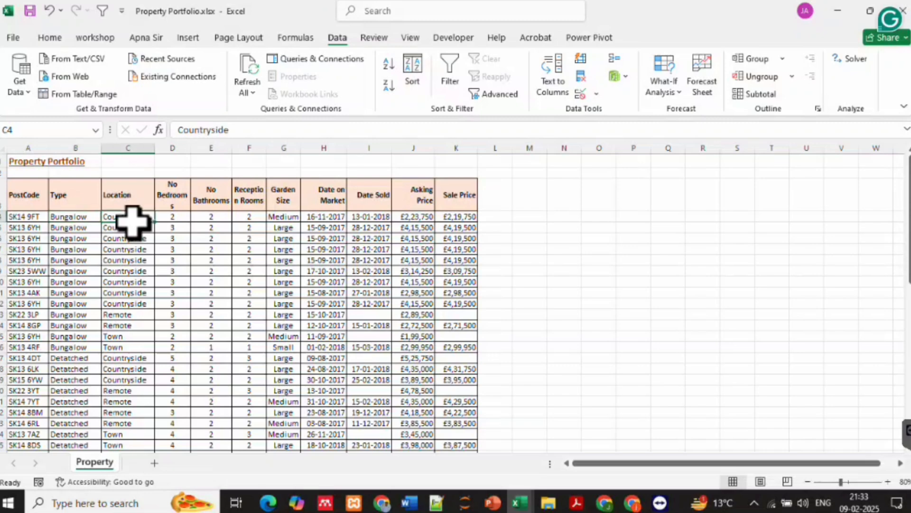
pyautogui.click(83, 335)
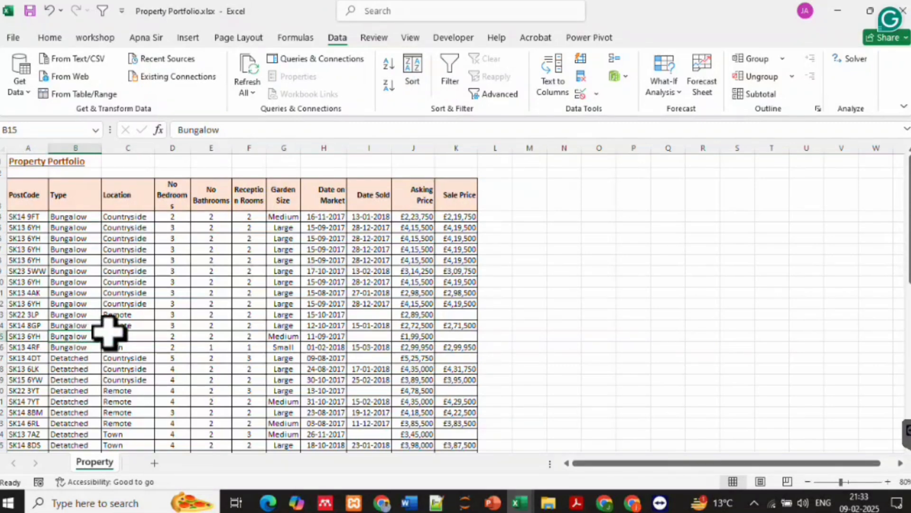
pyautogui.click(119, 325)
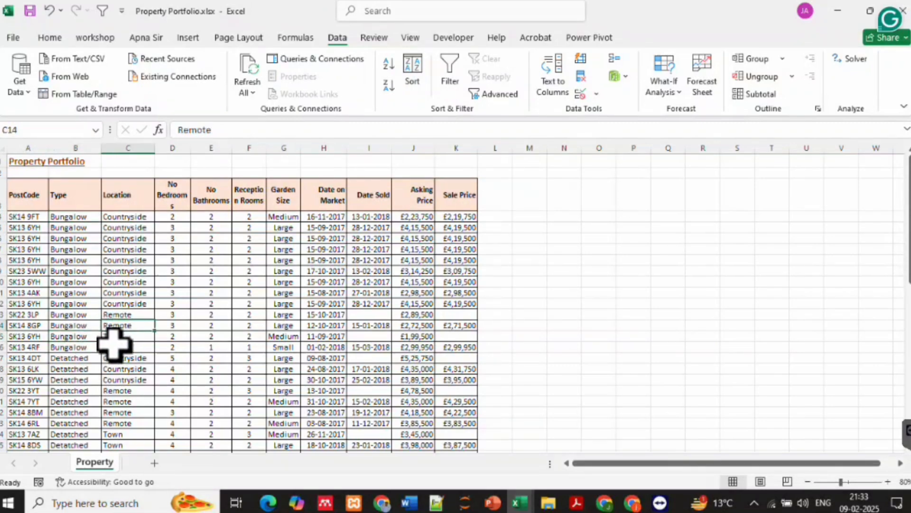
pyautogui.click(122, 337)
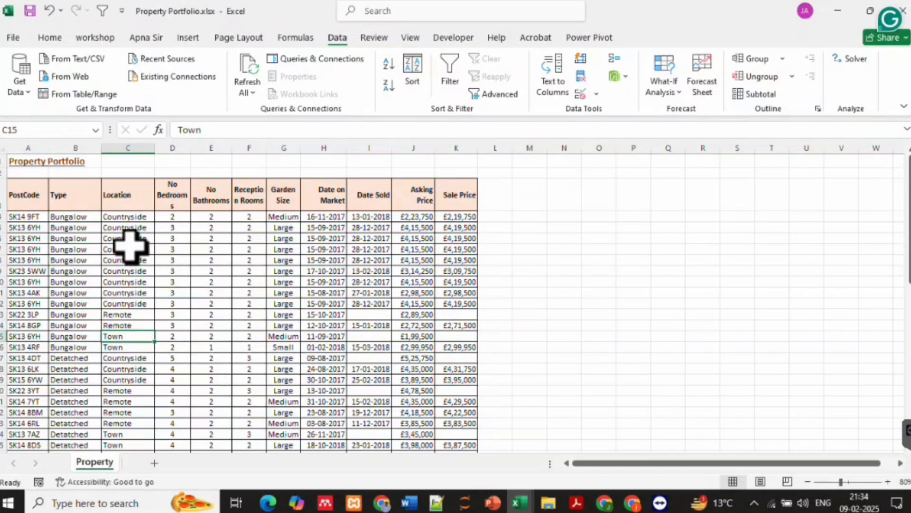
# Change the custom sort's Location level to Z to A, apply it, and reapply the same sort settings
pyautogui.click(75, 217)
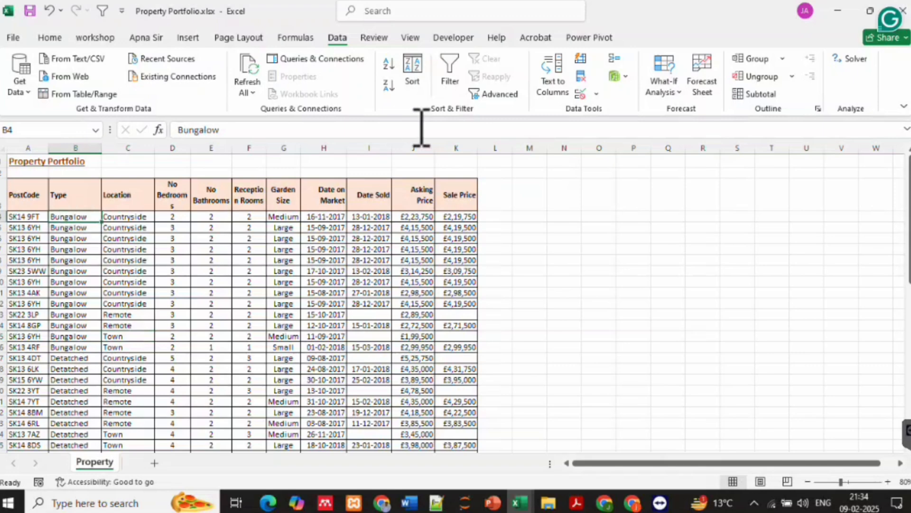
pyautogui.click(418, 84)
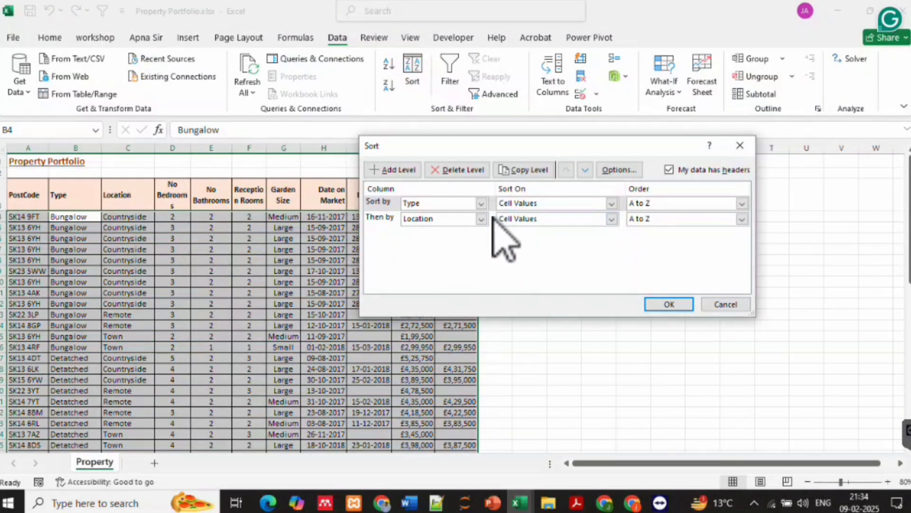
pyautogui.click(742, 219)
pyautogui.click(718, 241)
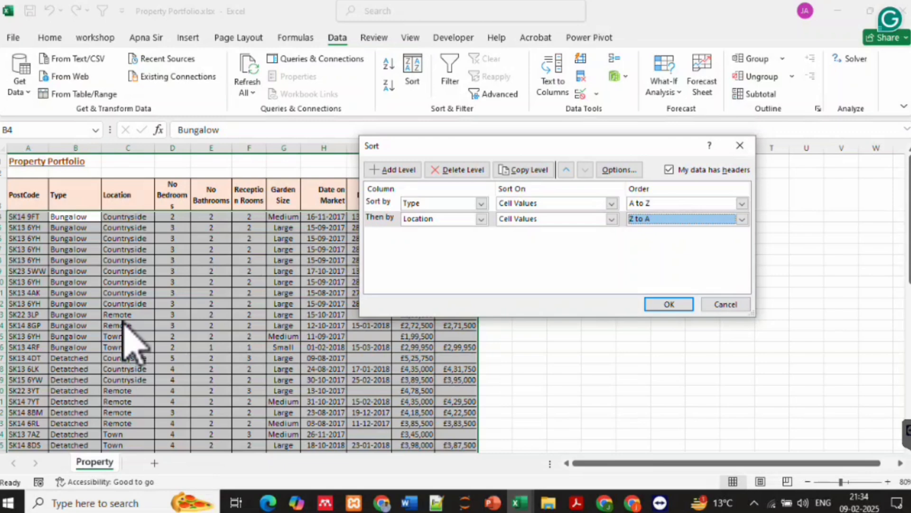
pyautogui.click(669, 304)
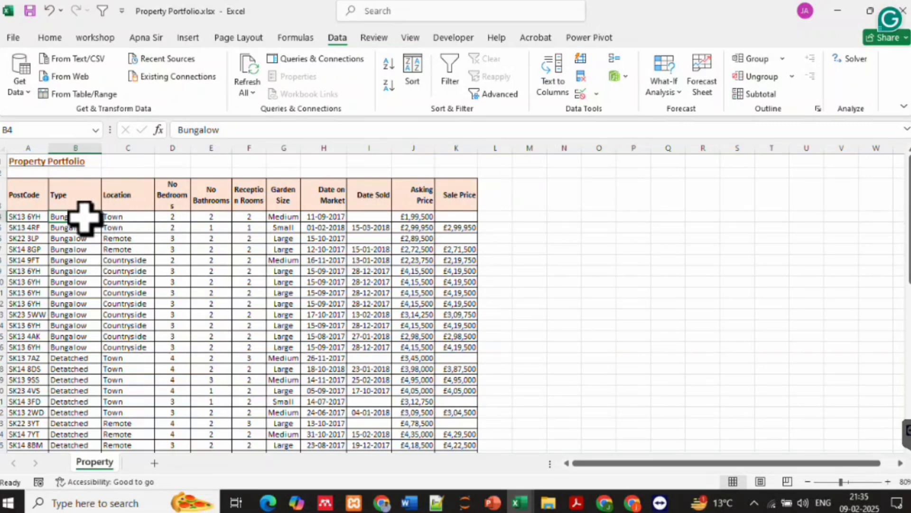
pyautogui.click(412, 75)
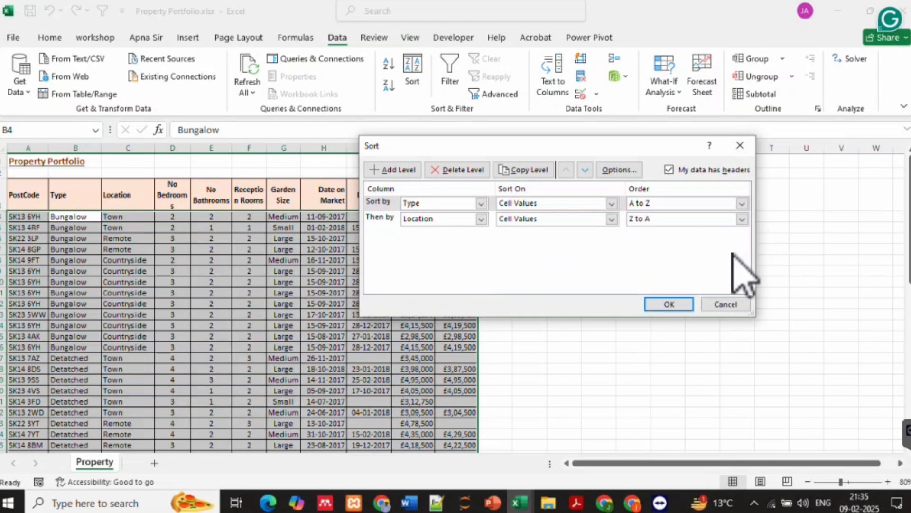
pyautogui.click(670, 304)
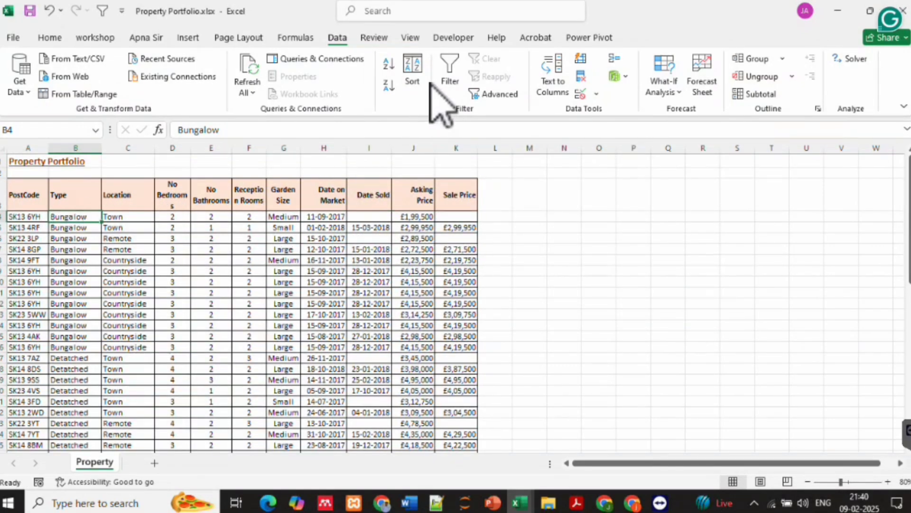
# Sort the table by Garden Size using a new custom list in the order Small, Medium, Large
pyautogui.click(417, 76)
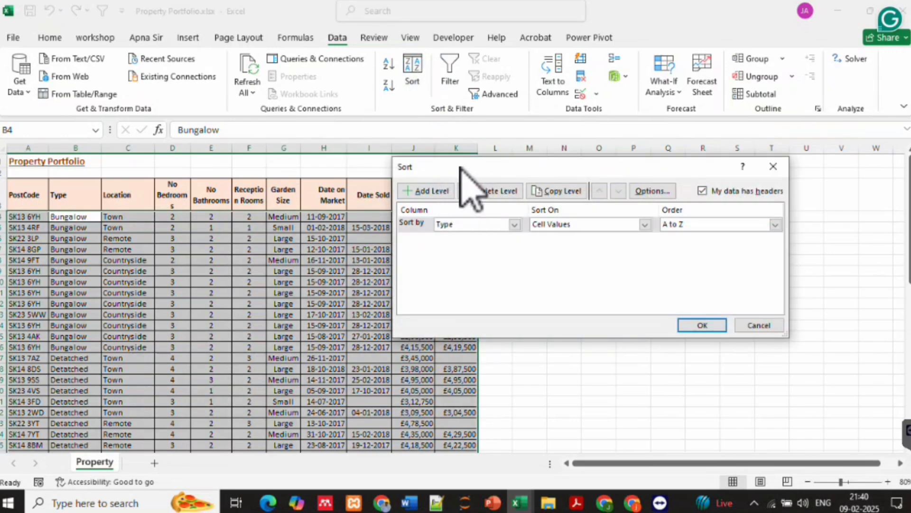
pyautogui.click(515, 224)
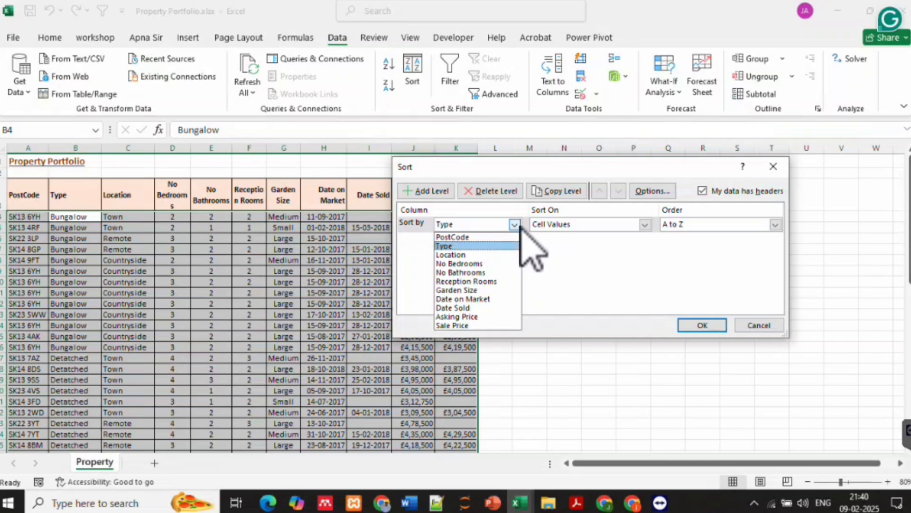
pyautogui.click(475, 290)
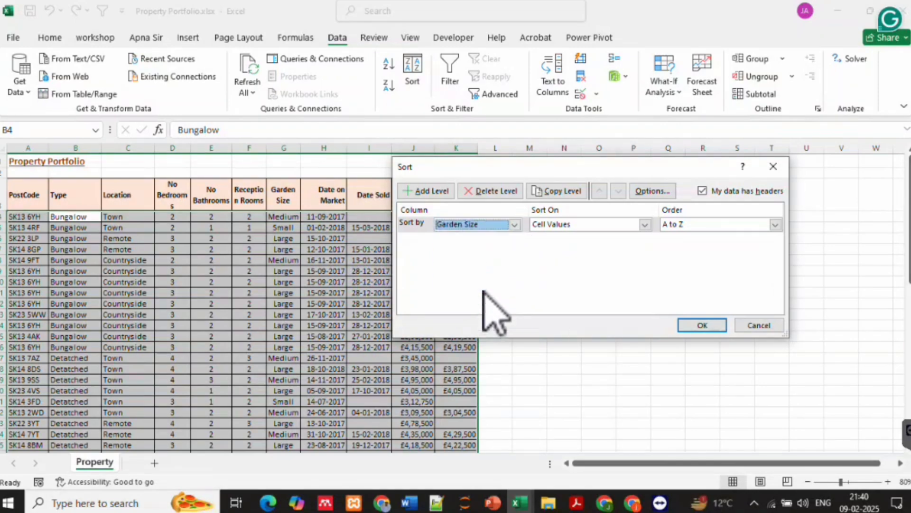
pyautogui.click(775, 225)
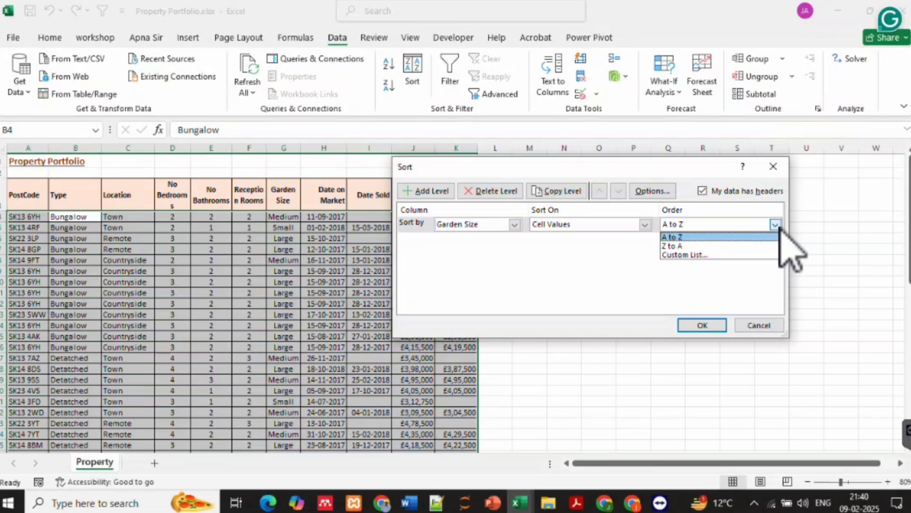
pyautogui.click(730, 254)
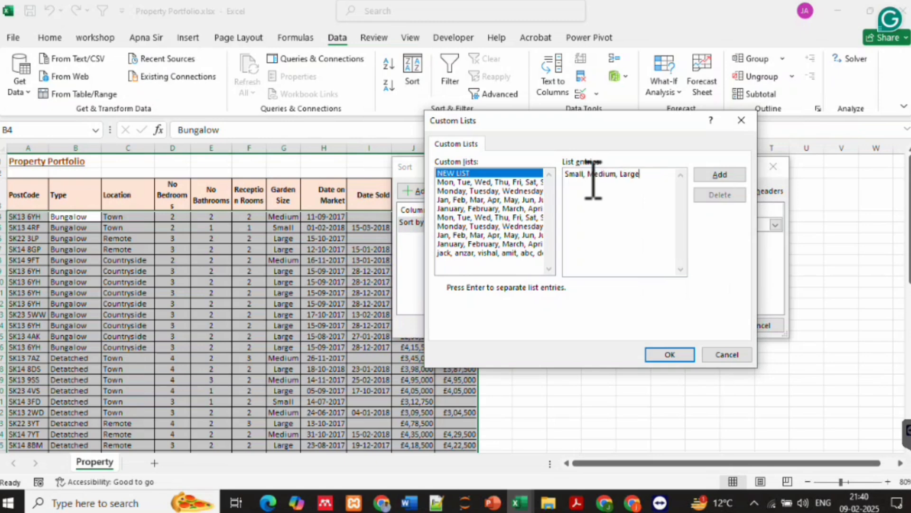
pyautogui.click(670, 356)
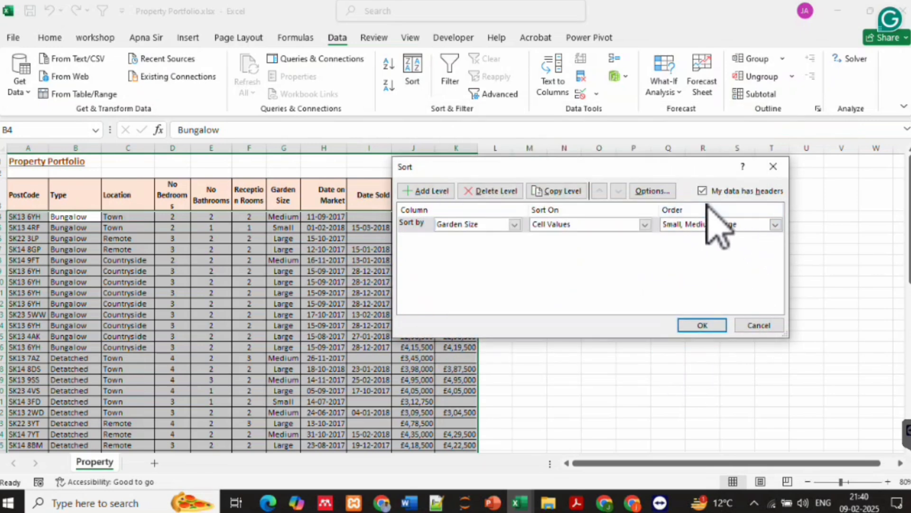
pyautogui.click(702, 326)
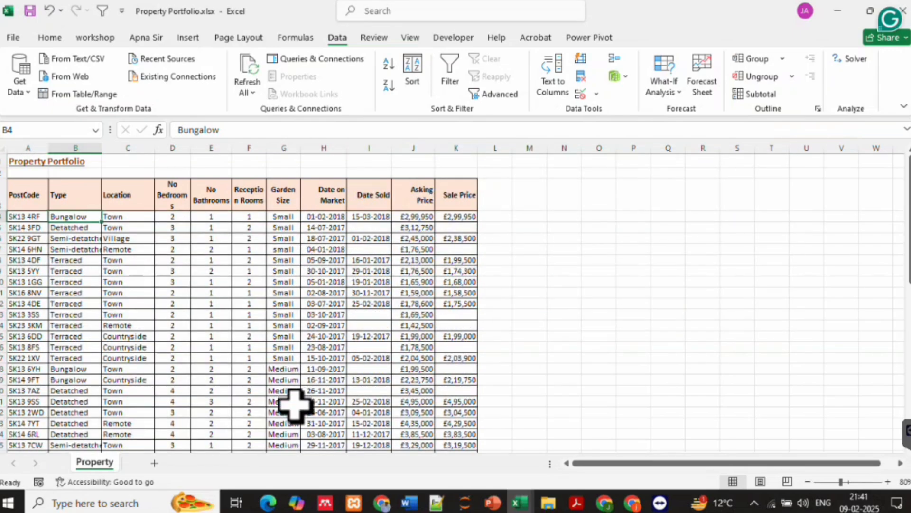
pyautogui.scroll(-5, 294, 405)
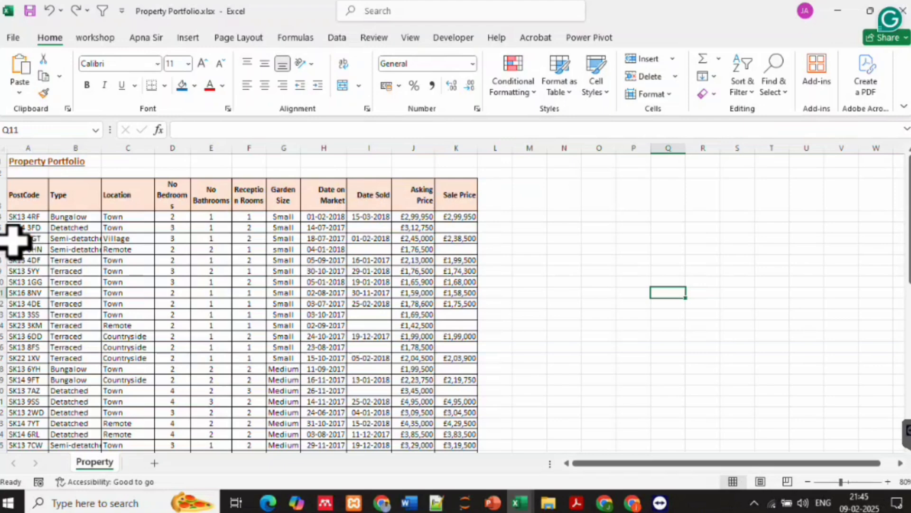
# Fill the table rows A6:K8 and A16:K16 with blue
pyautogui.moveTo(14, 240); pyautogui.dragTo(450, 257)
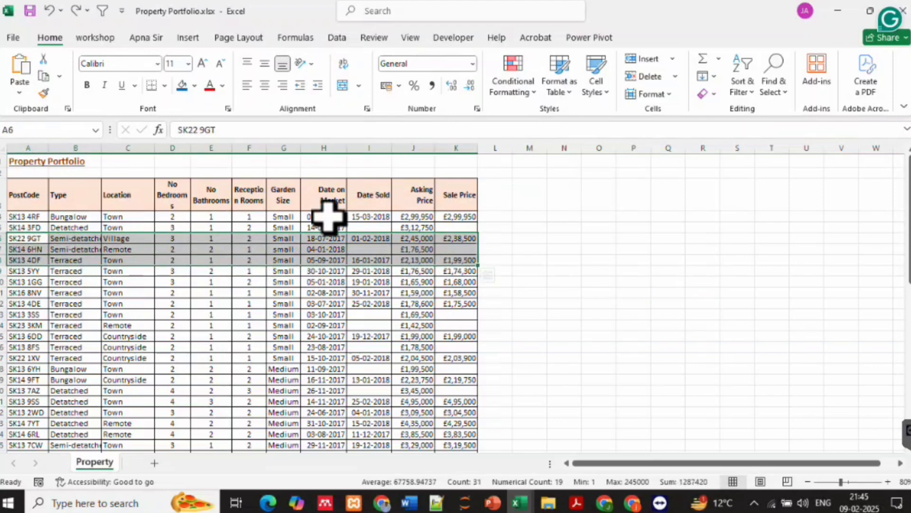
pyautogui.click(181, 86)
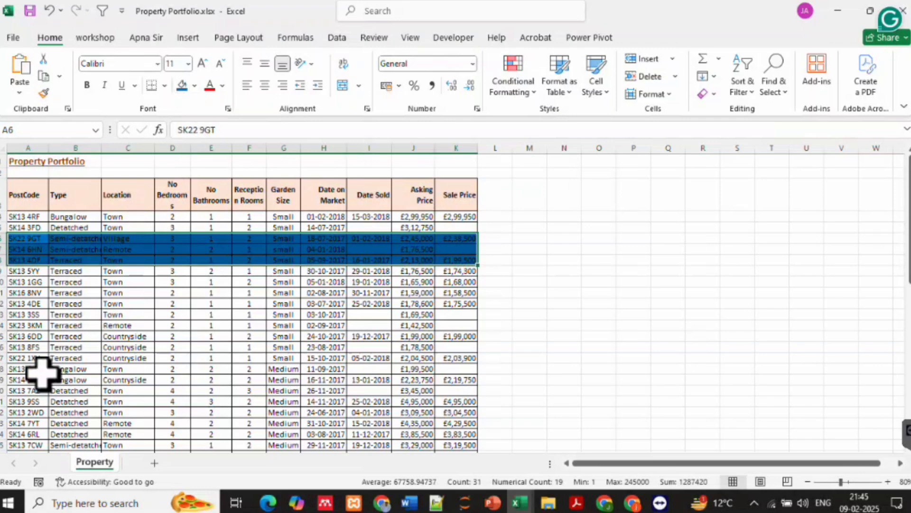
pyautogui.moveTo(13, 349); pyautogui.dragTo(461, 348)
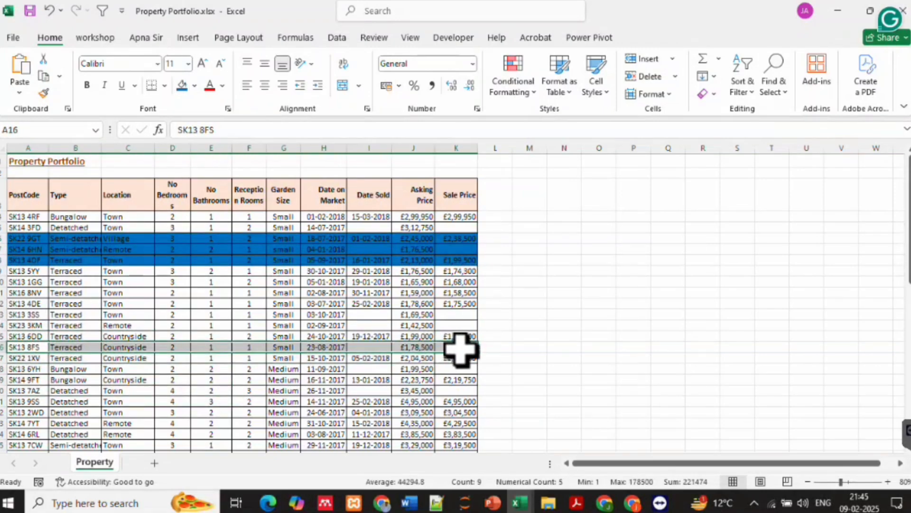
pyautogui.click(182, 86)
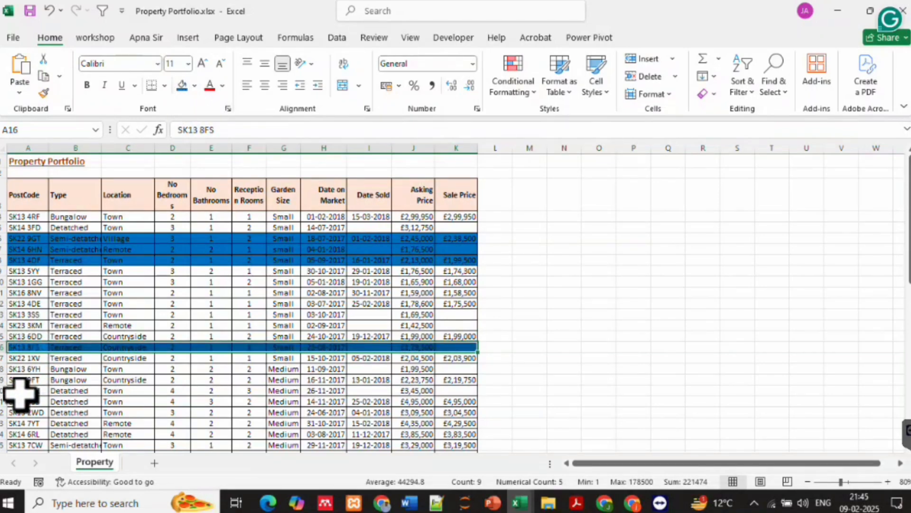
# Fill the table rows A20:K23 and A11:K12 with the standard green
pyautogui.moveTo(16, 392); pyautogui.dragTo(438, 423)
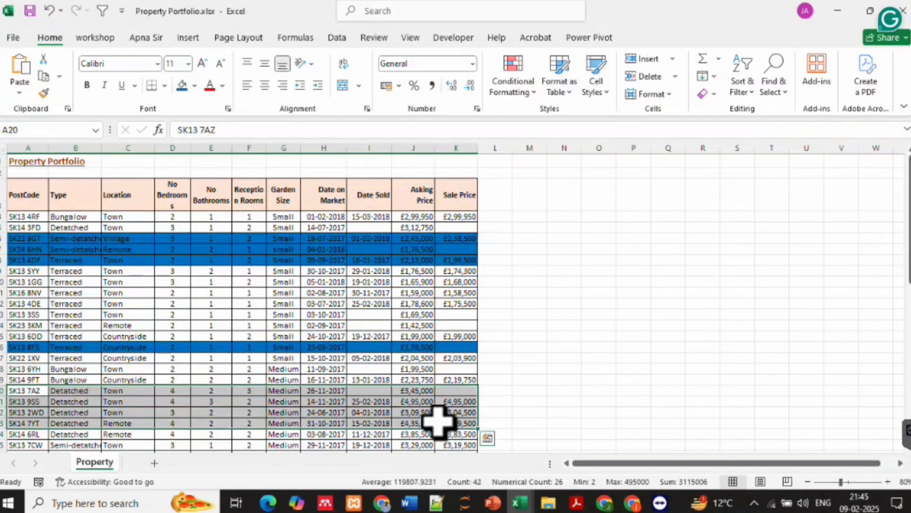
pyautogui.click(195, 86)
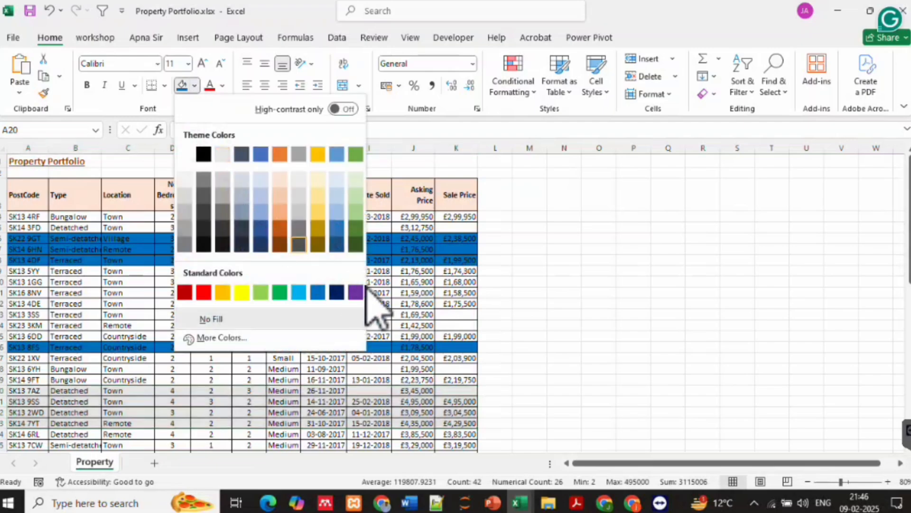
pyautogui.click(279, 292)
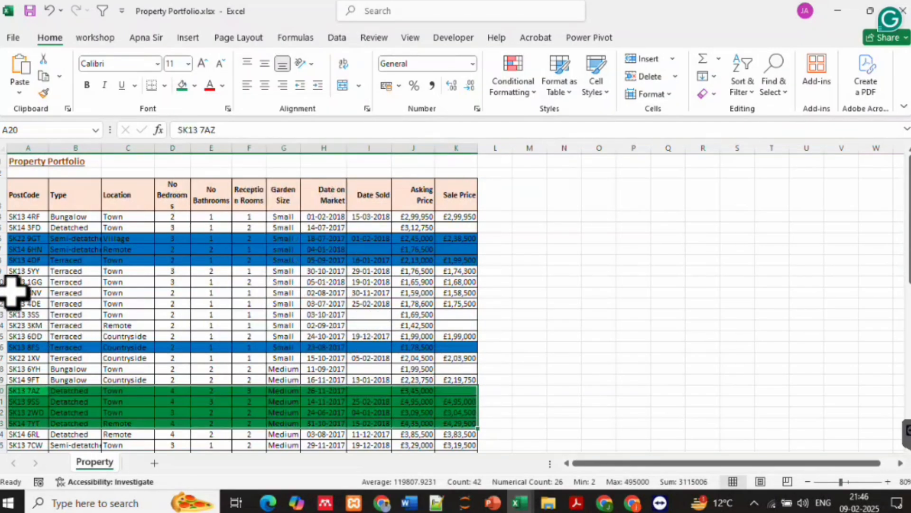
pyautogui.moveTo(14, 290); pyautogui.dragTo(455, 303)
pyautogui.click(183, 86)
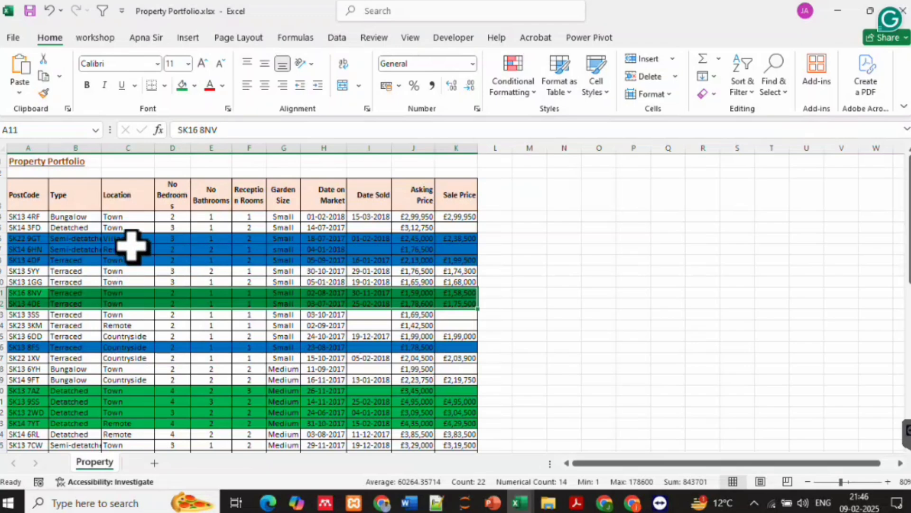
# Set the custom sort's Garden Size level to sort on cell color, with green on top
pyautogui.click(126, 218)
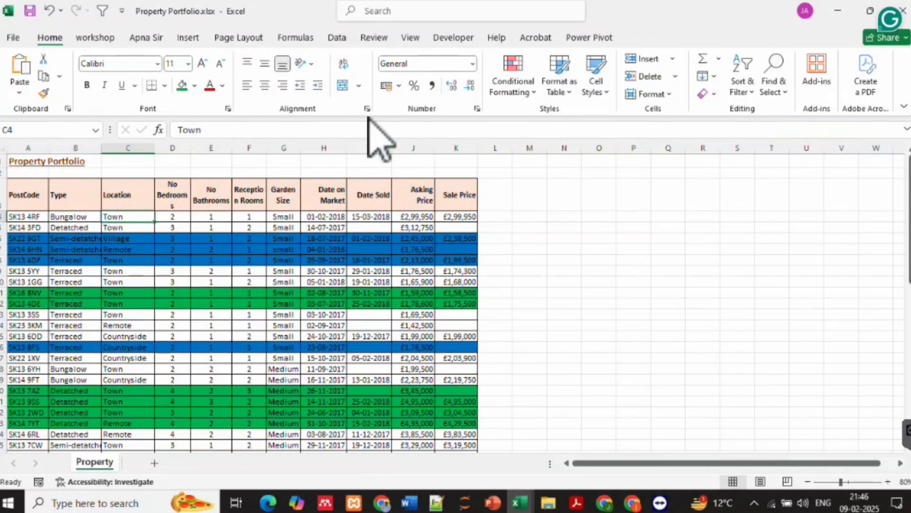
pyautogui.click(338, 37)
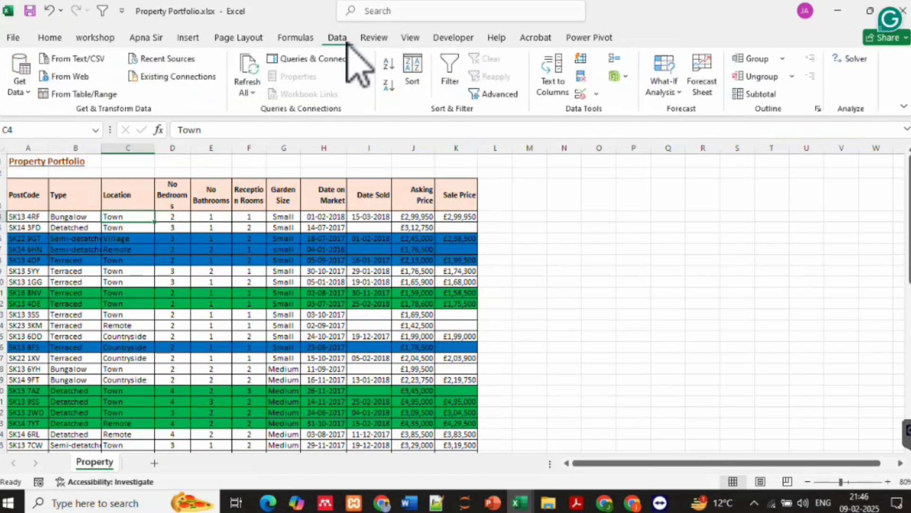
pyautogui.click(414, 66)
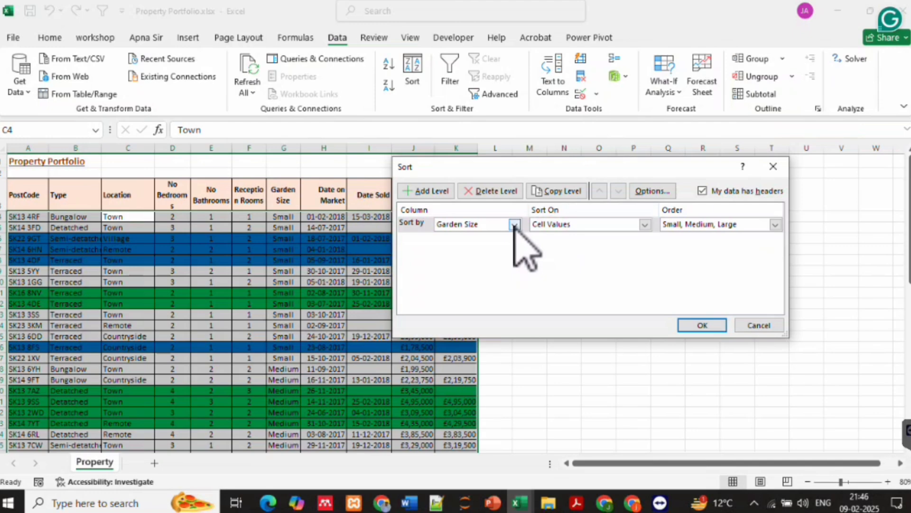
pyautogui.click(570, 224)
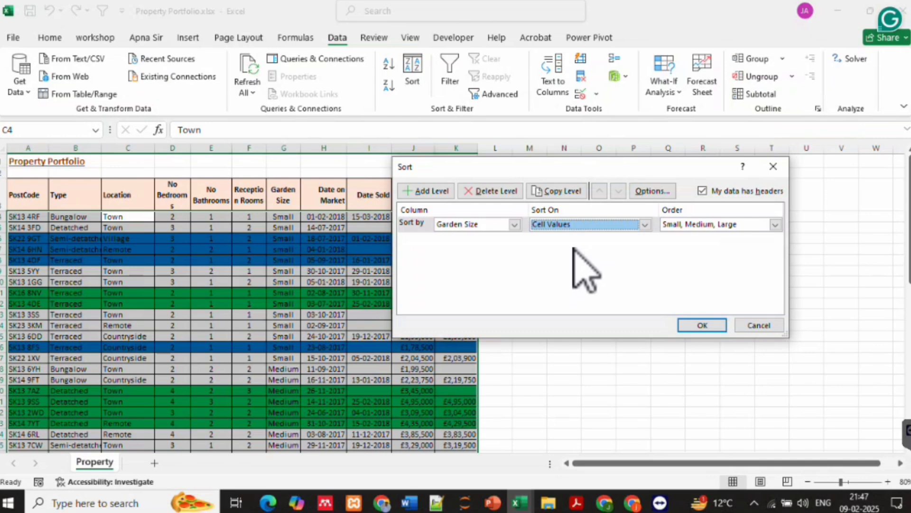
pyautogui.click(645, 225)
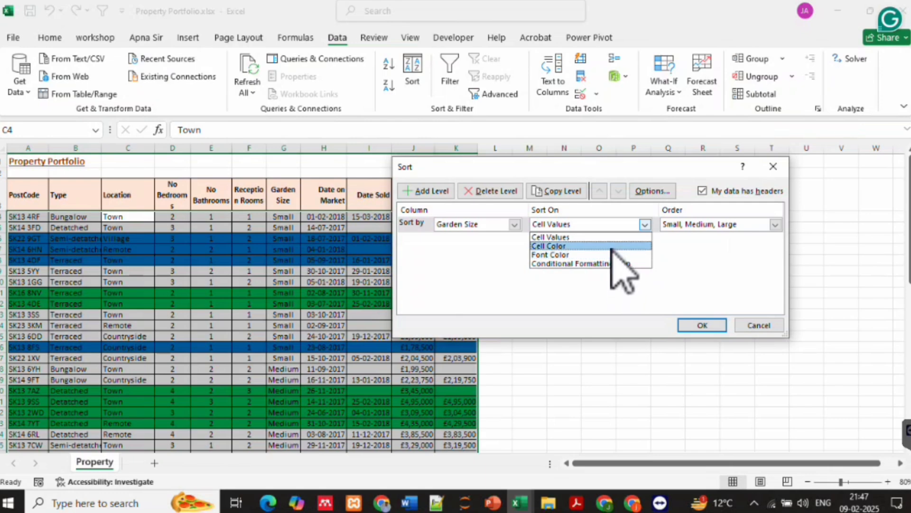
pyautogui.click(612, 246)
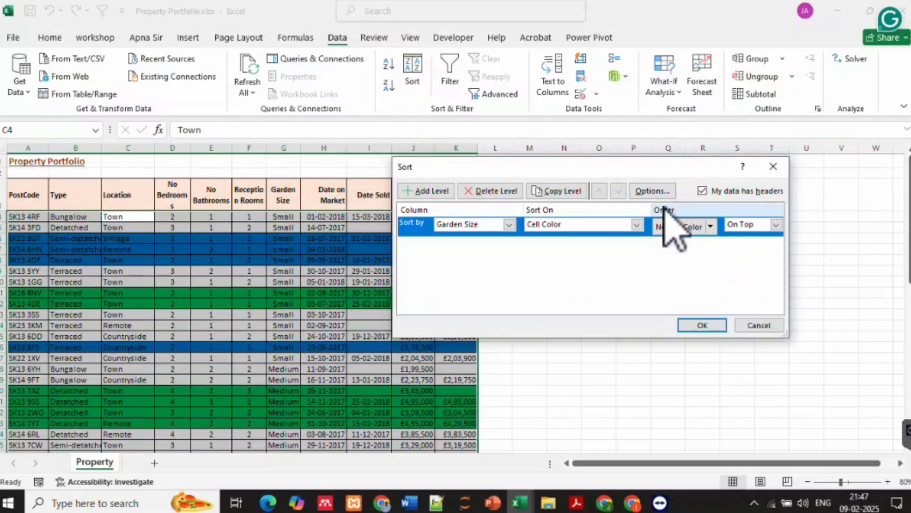
pyautogui.click(711, 227)
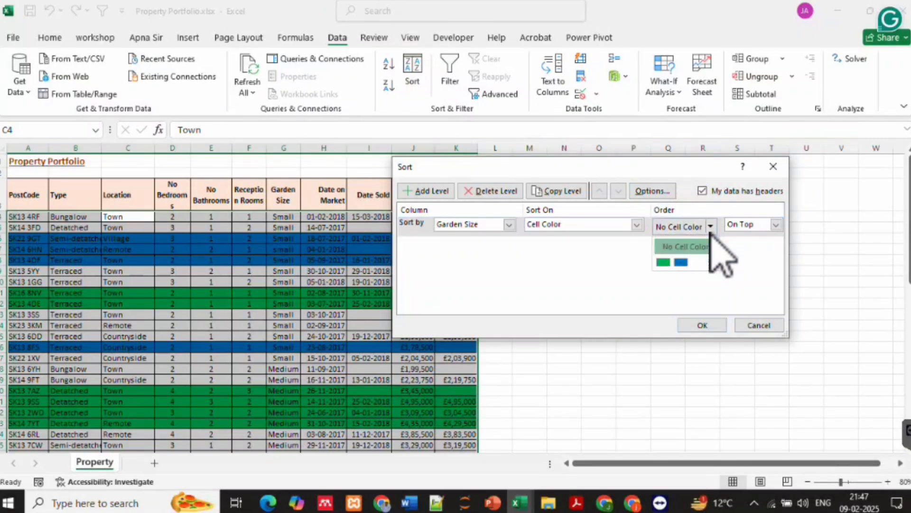
pyautogui.click(663, 262)
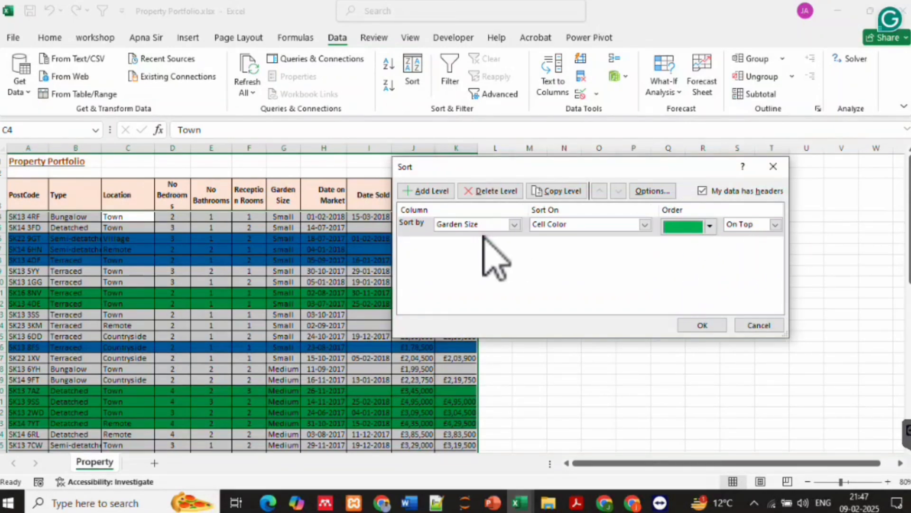
# Add a second sort level on Garden Size by cell color with blue on top, apply the sort, and review the reordered rows
pyautogui.click(429, 192)
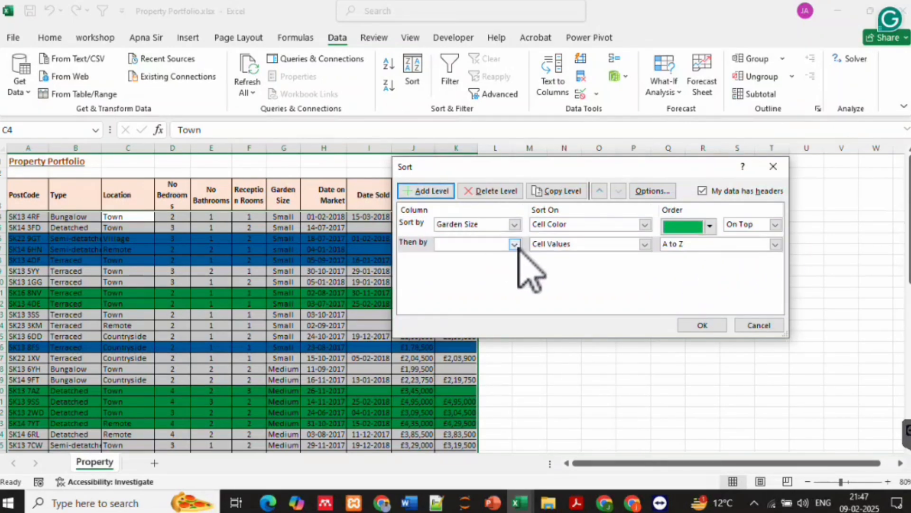
pyautogui.click(514, 244)
pyautogui.click(486, 309)
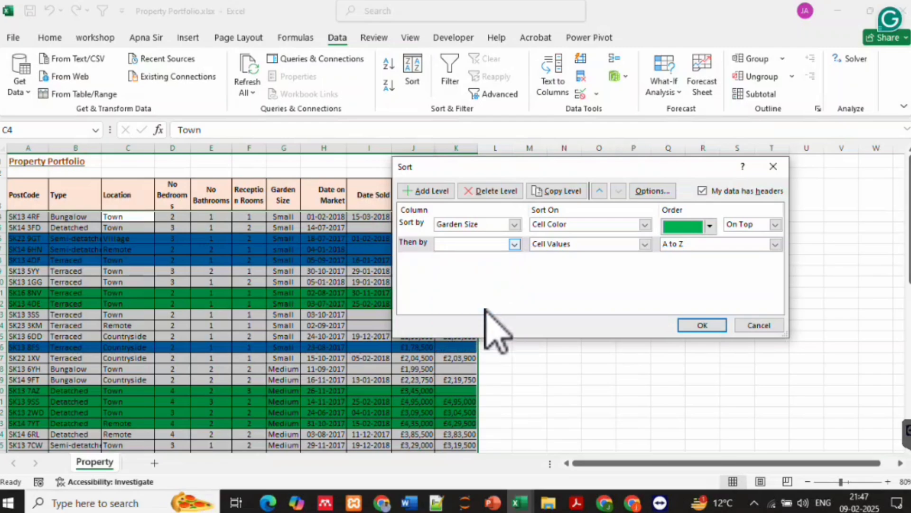
pyautogui.click(645, 245)
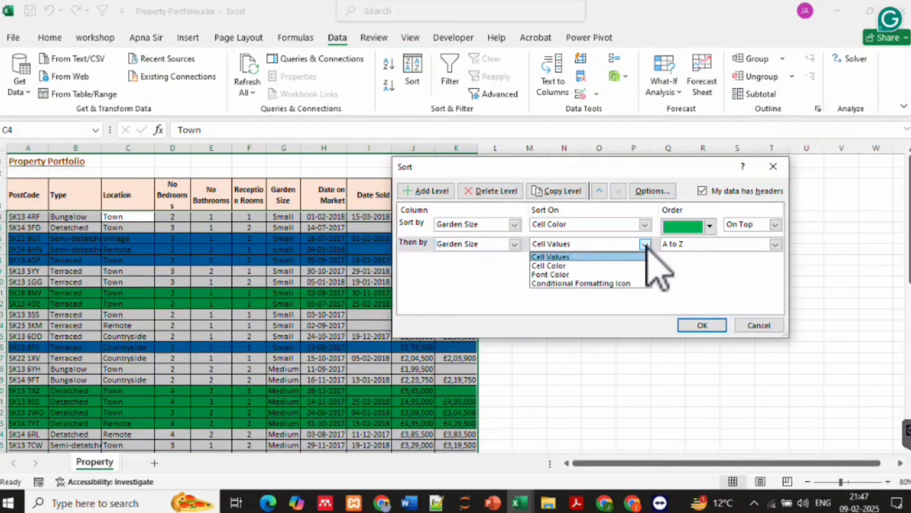
pyautogui.click(618, 265)
pyautogui.click(710, 246)
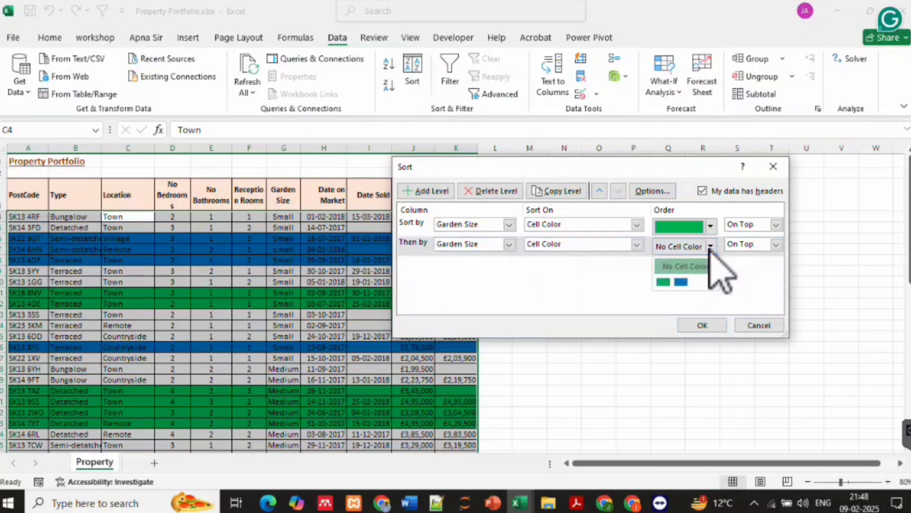
pyautogui.click(681, 282)
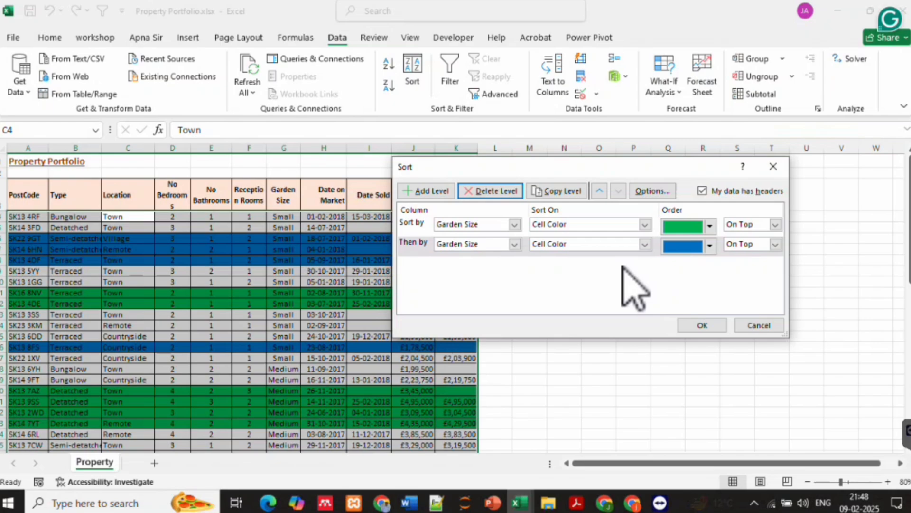
pyautogui.click(701, 325)
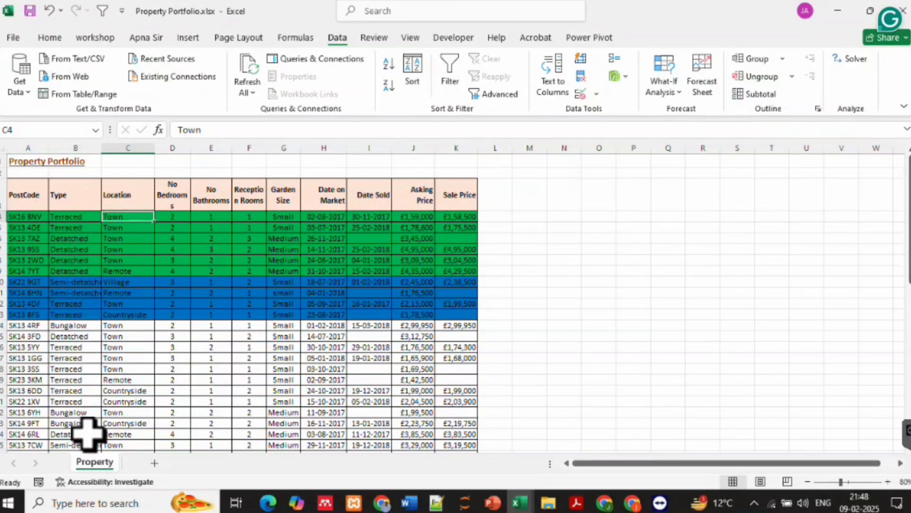
pyautogui.scroll(-4, 98, 417)
pyautogui.scroll(4, 98, 417)
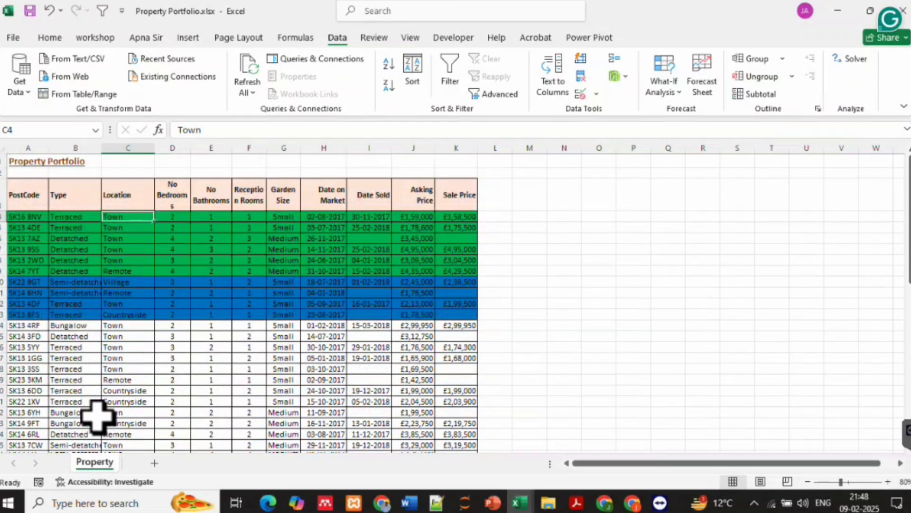
pyautogui.scroll(-10, 98, 418)
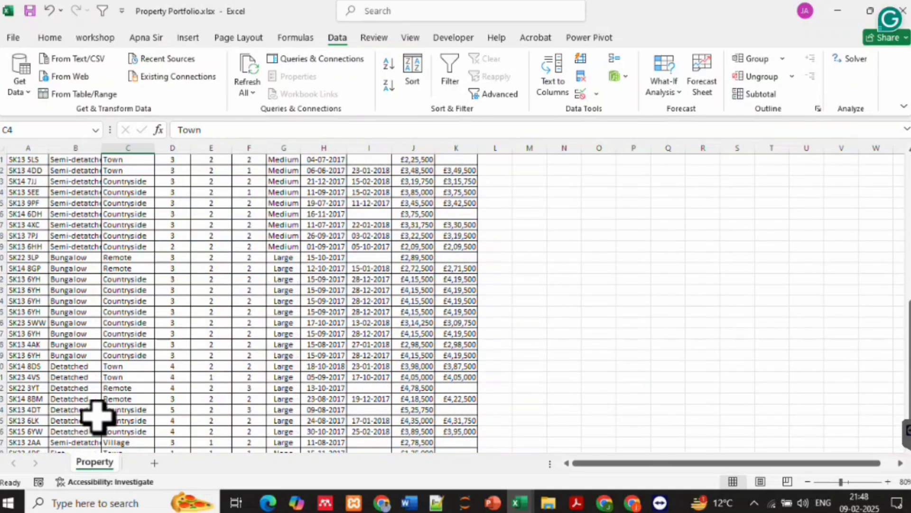
pyautogui.scroll(10, 98, 418)
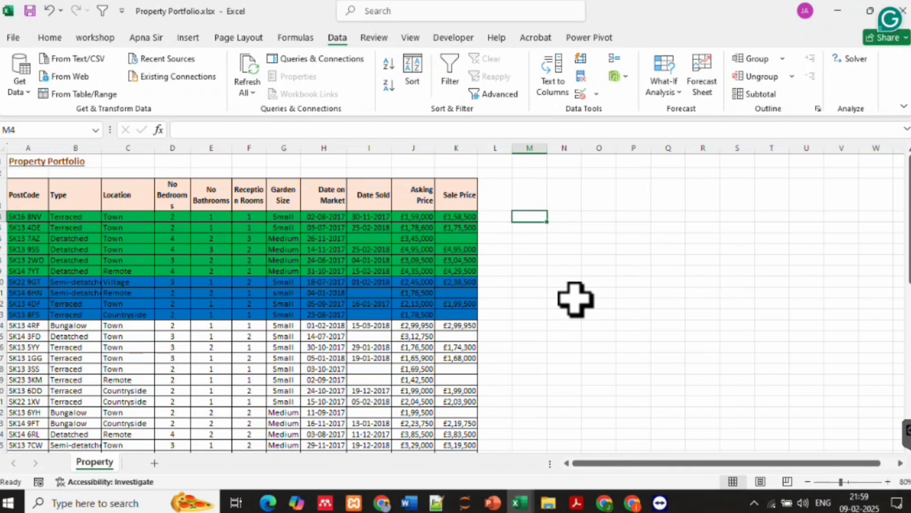
# Enter =SORT(A3:K59) in cell M4 and compare the sorted output with the source table
pyautogui.write('=')
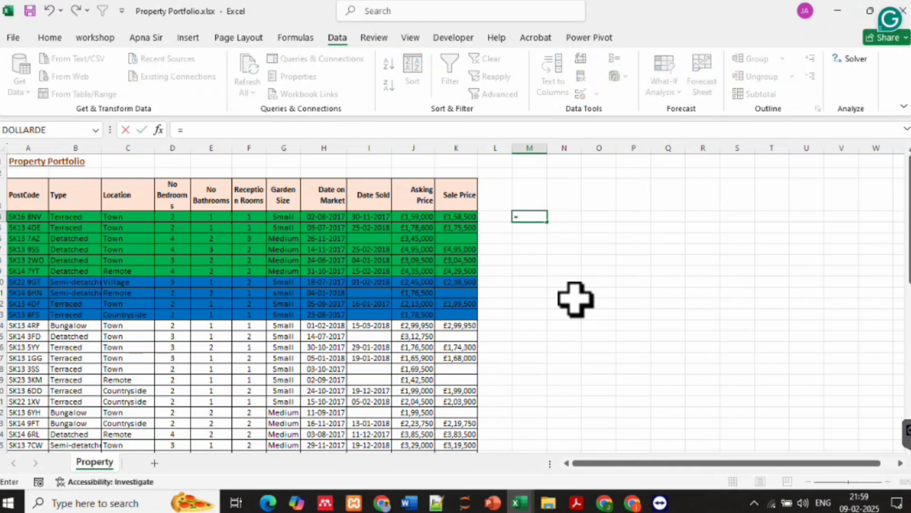
pyautogui.write('sort')
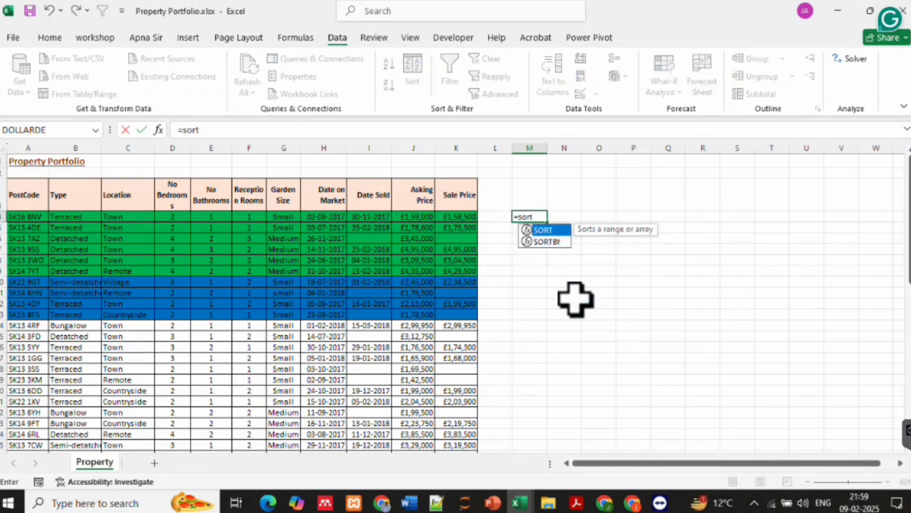
pyautogui.press('Tab')
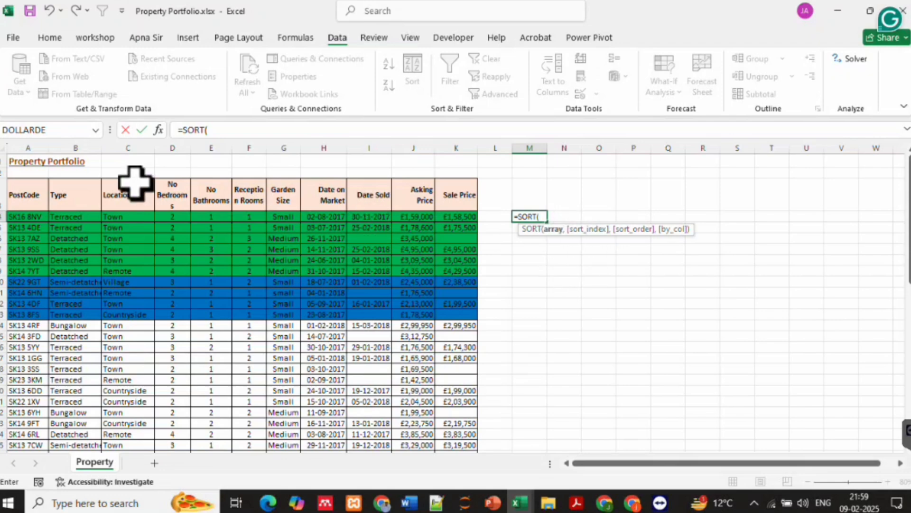
pyautogui.moveTo(22, 195); pyautogui.dragTo(474, 423)
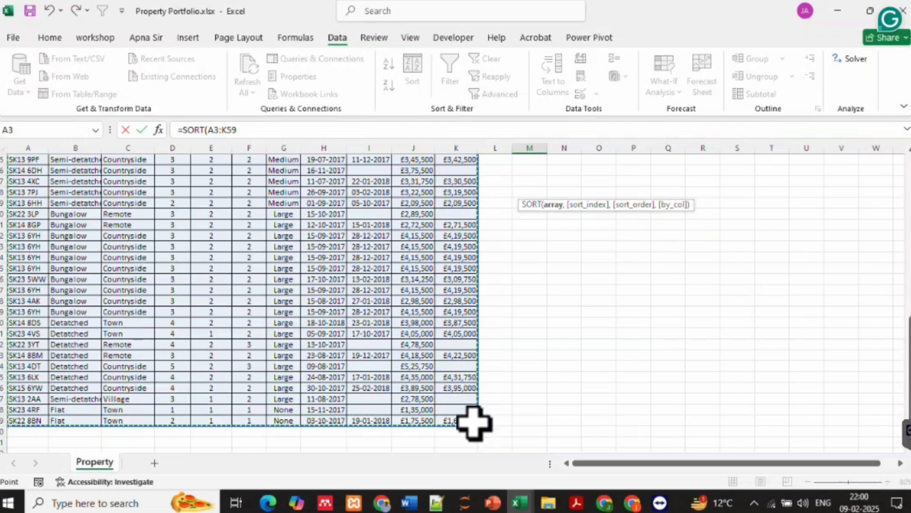
pyautogui.press('Return')
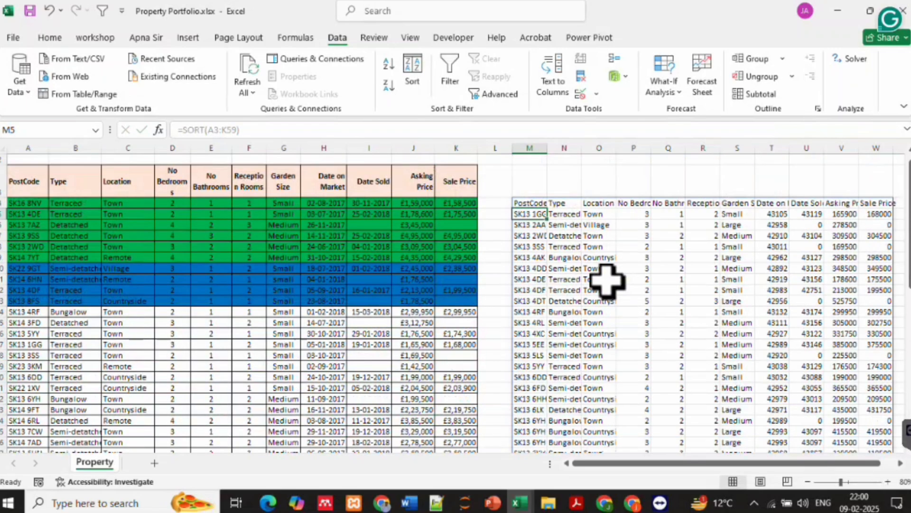
pyautogui.scroll(1, 608, 280)
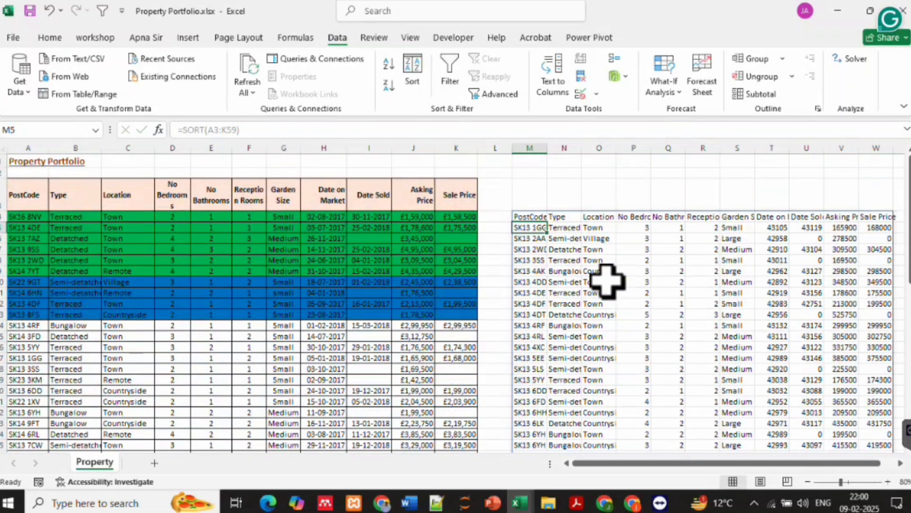
pyautogui.click(34, 195)
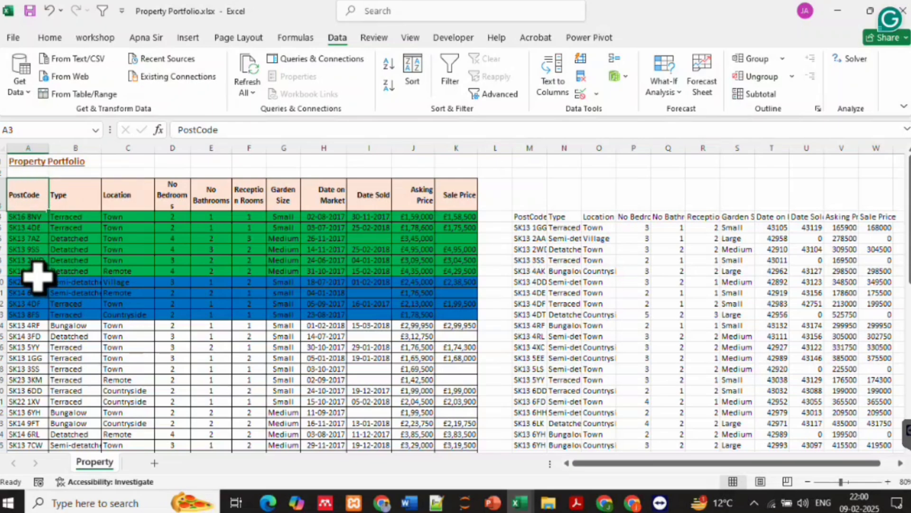
pyautogui.click(534, 228)
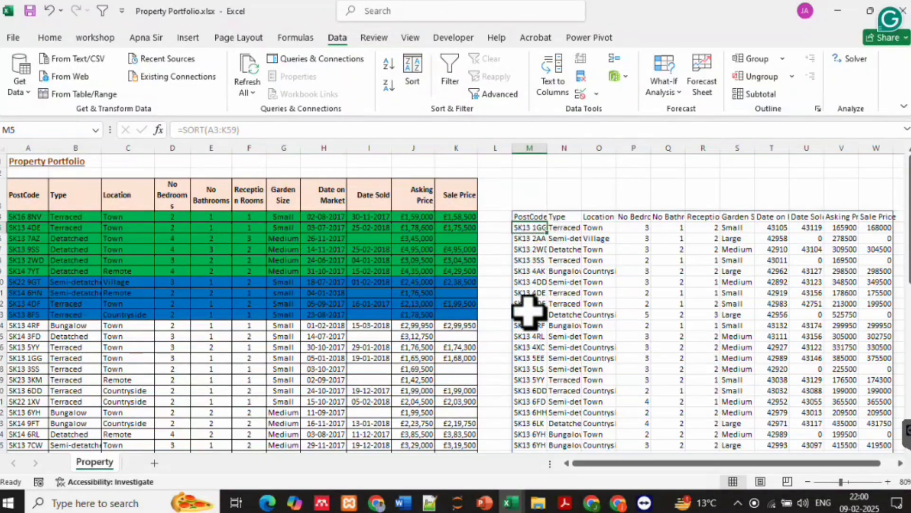
# Add a sort index of 3 to the SORT formula in M4 to sort by Location
pyautogui.click(533, 218)
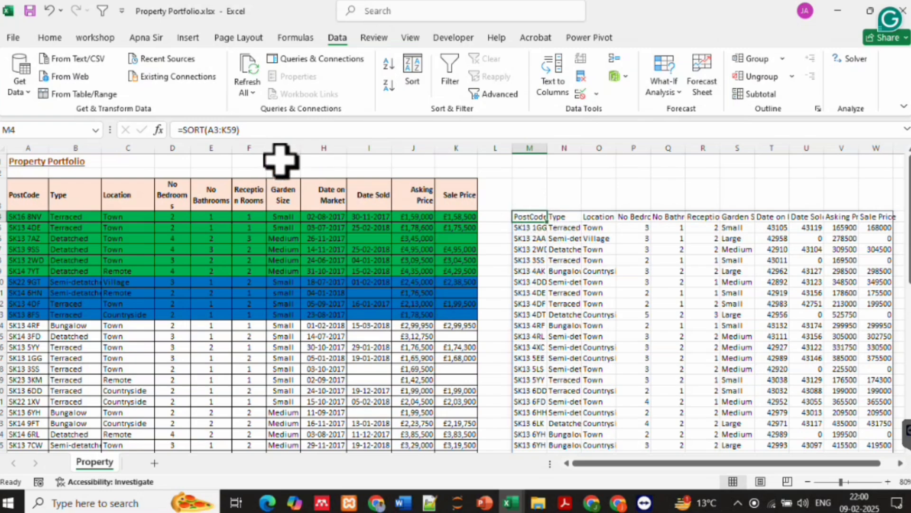
pyautogui.click(240, 129)
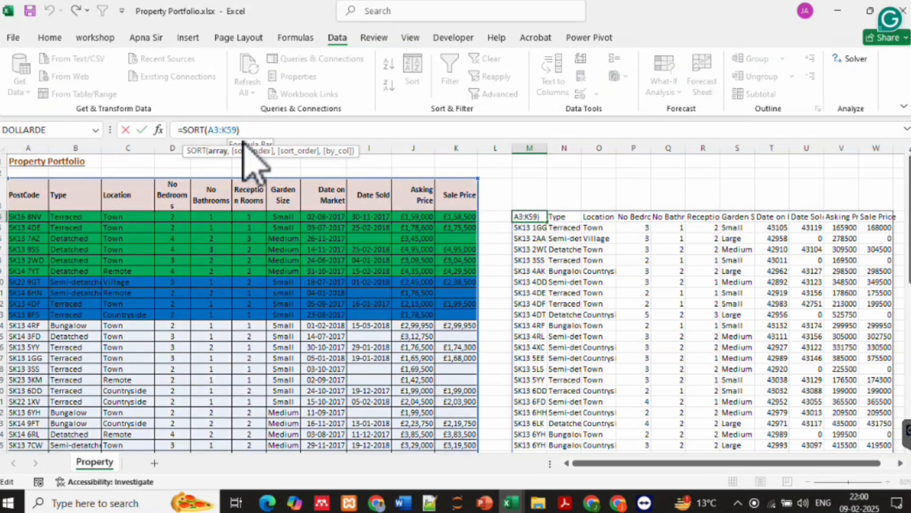
pyautogui.write(',3')
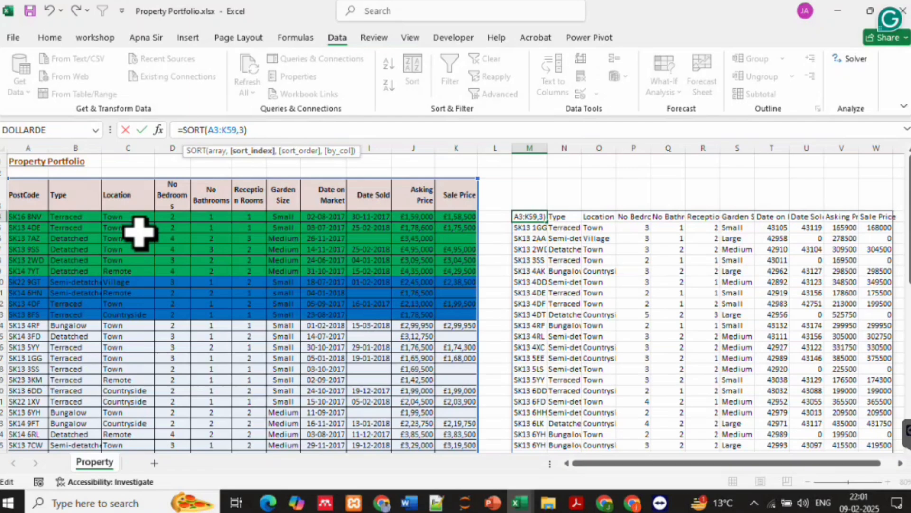
pyautogui.press('Return')
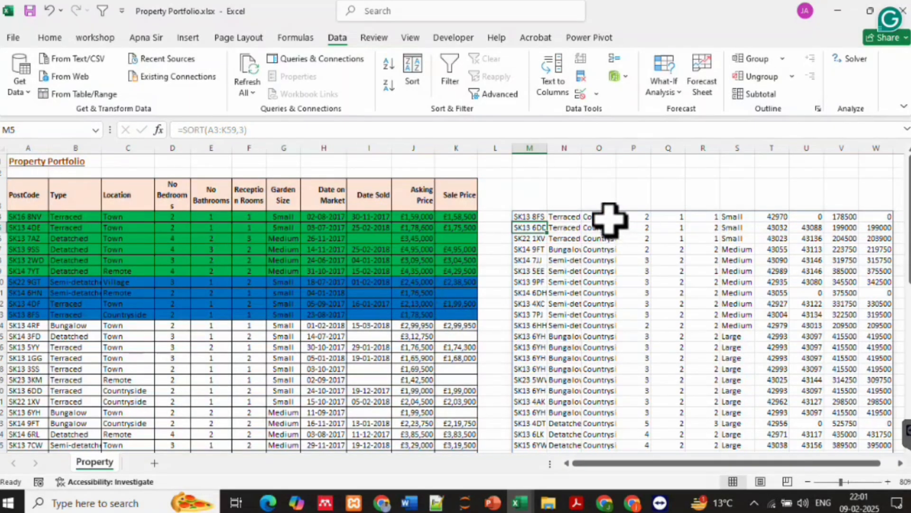
# Autofit column O and review the Location values and the header row within the sorted output
pyautogui.click(609, 218)
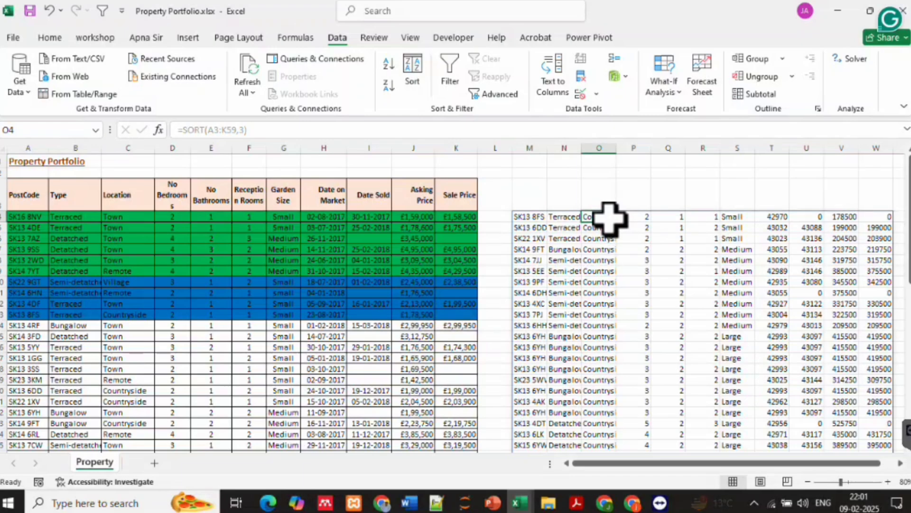
pyautogui.doubleClick(617, 147)
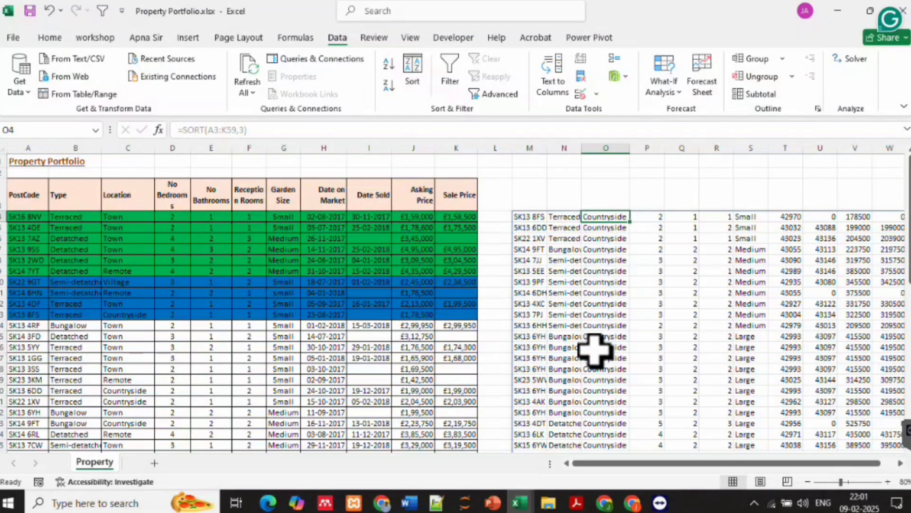
pyautogui.scroll(-5, 595, 351)
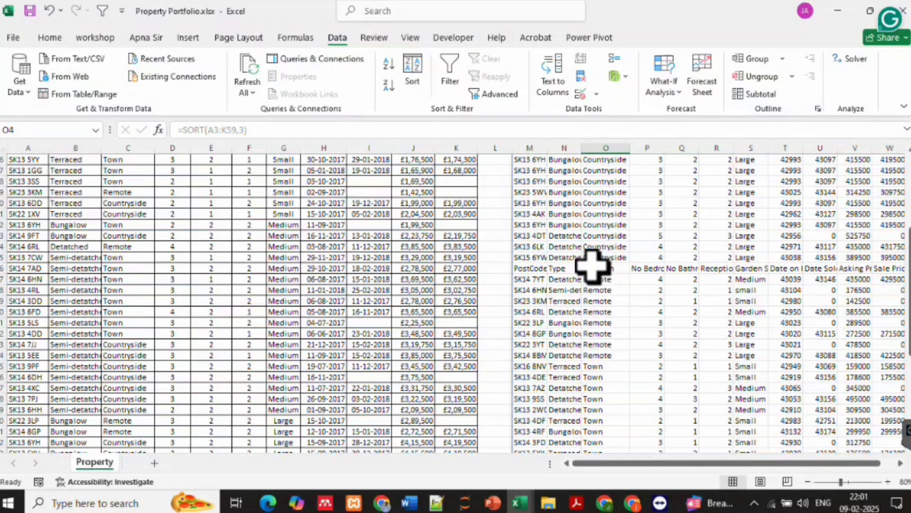
pyautogui.click(591, 269)
pyautogui.click(592, 281)
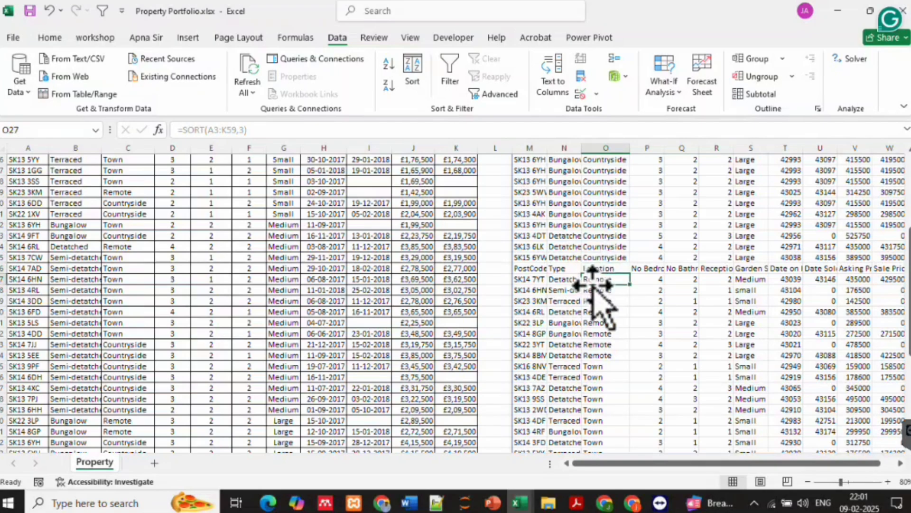
pyautogui.scroll(5, 593, 290)
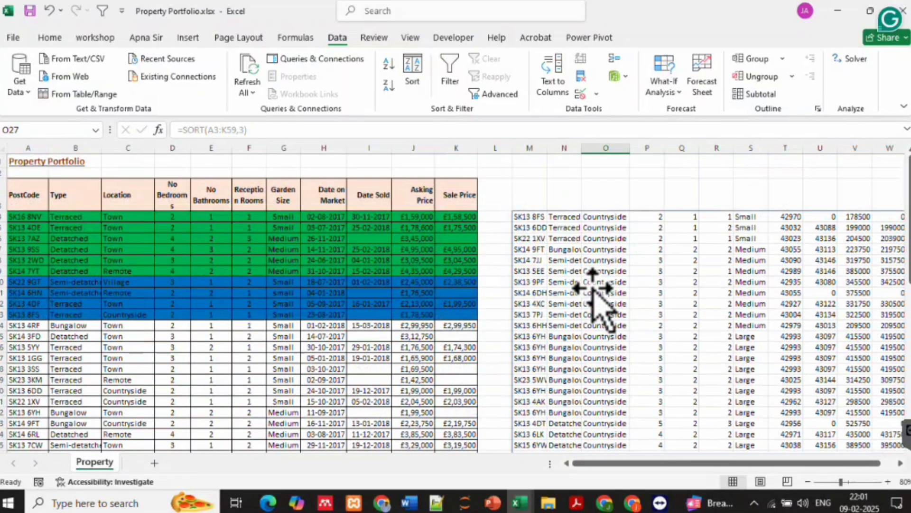
pyautogui.click(590, 218)
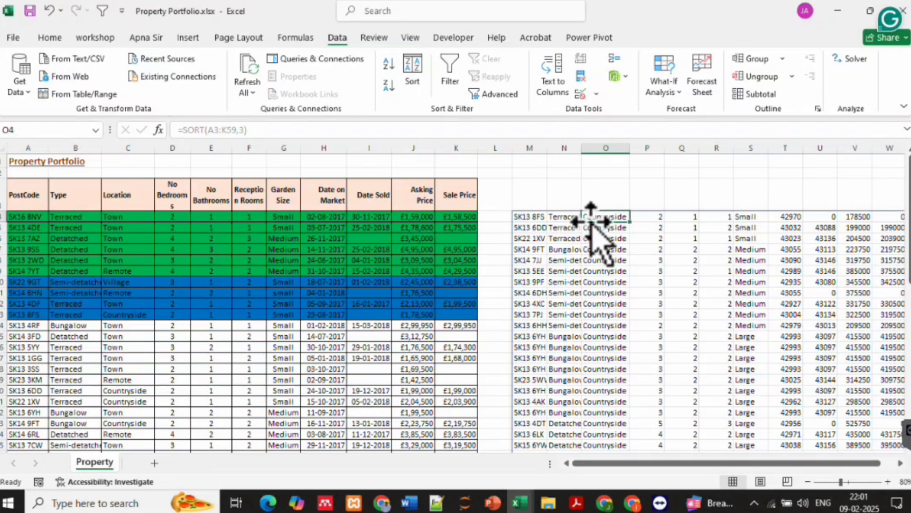
# Add the descending sort order, -1, to the SORT formula in M4 and review the Location column of the output
pyautogui.click(533, 217)
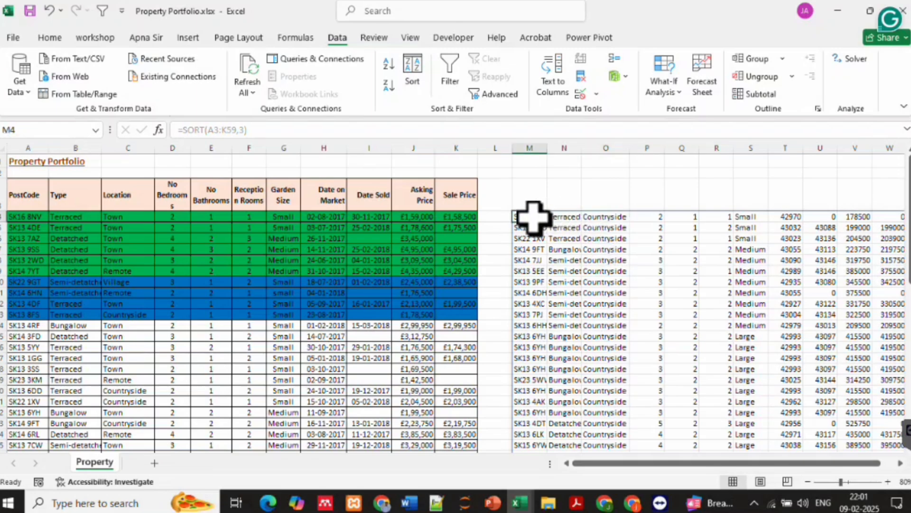
pyautogui.click(249, 130)
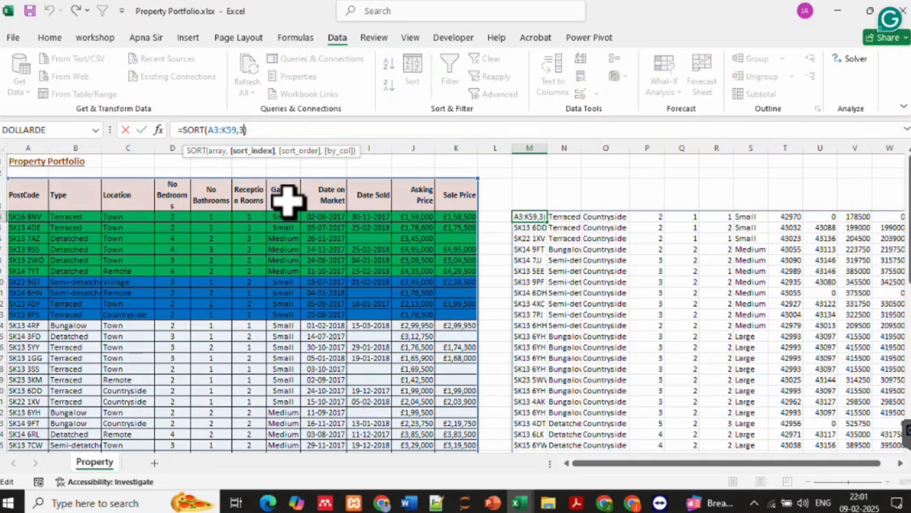
pyautogui.write(',')
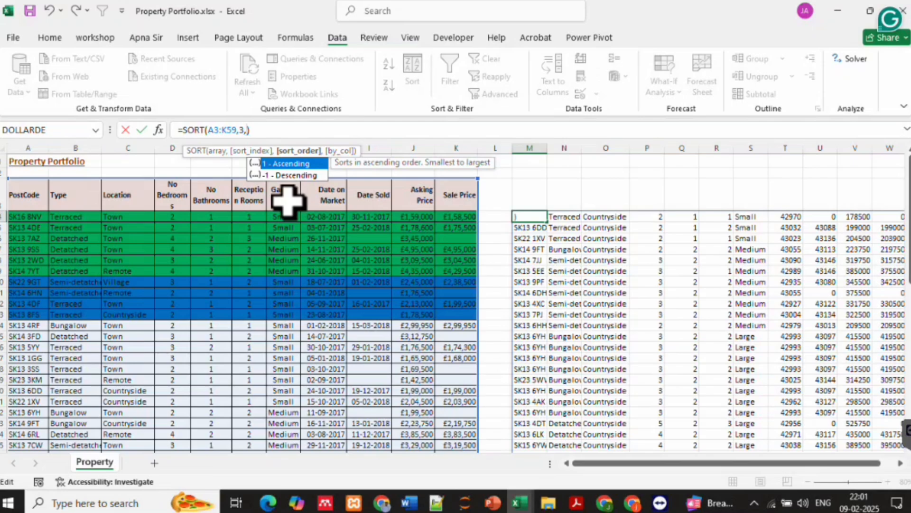
pyautogui.press('Down')
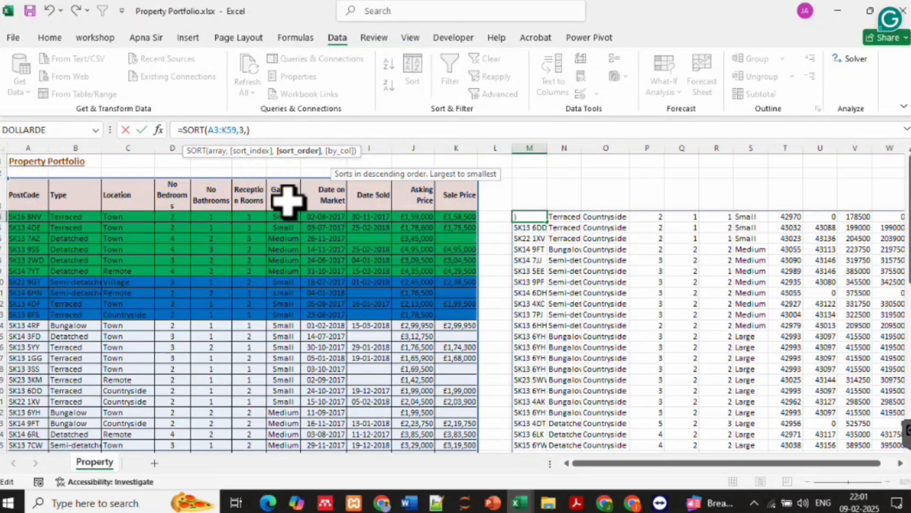
pyautogui.press('Tab')
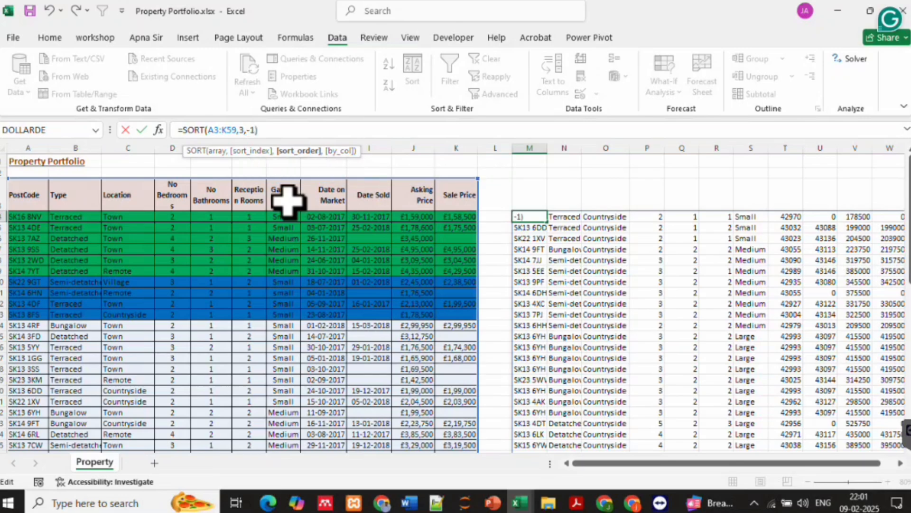
pyautogui.press('Return')
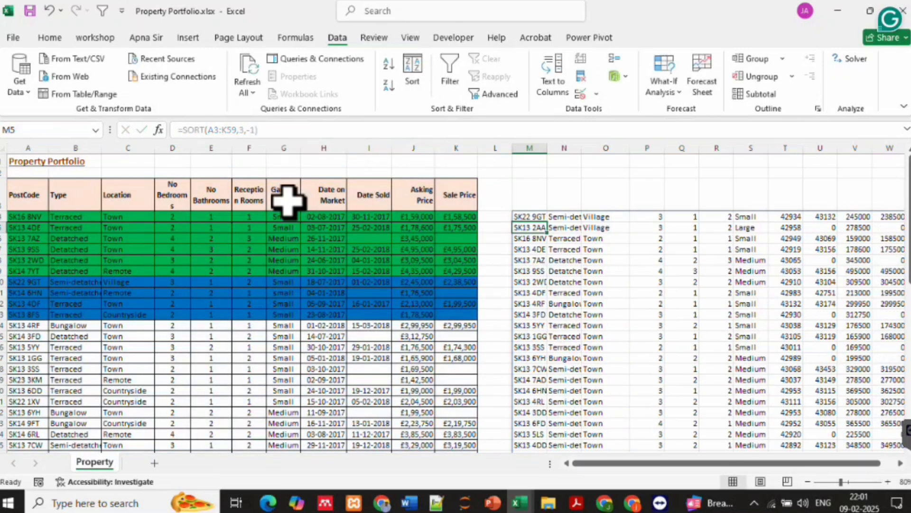
pyautogui.click(599, 218)
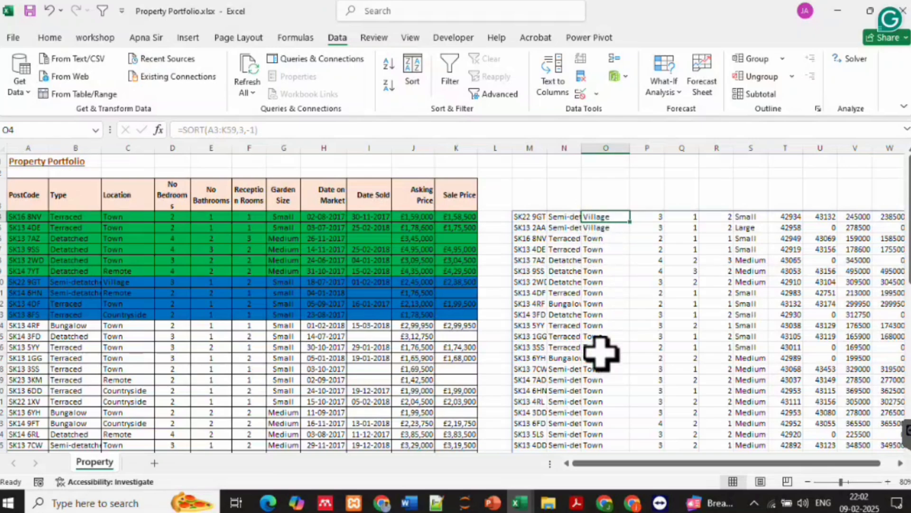
pyautogui.click(593, 248)
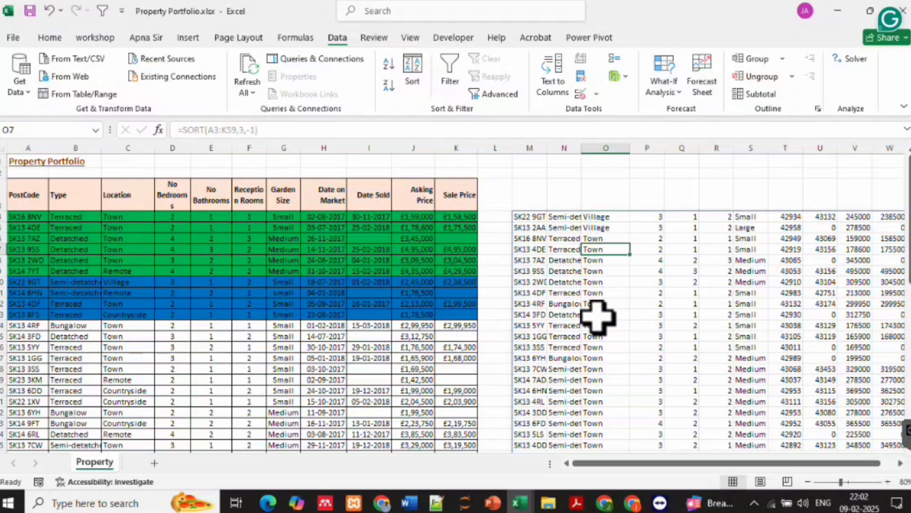
# Change the M4 formula to =SORT(A3:K59,{3,7}) to sort by Location and Garden Size, and review both output columns
pyautogui.click(532, 216)
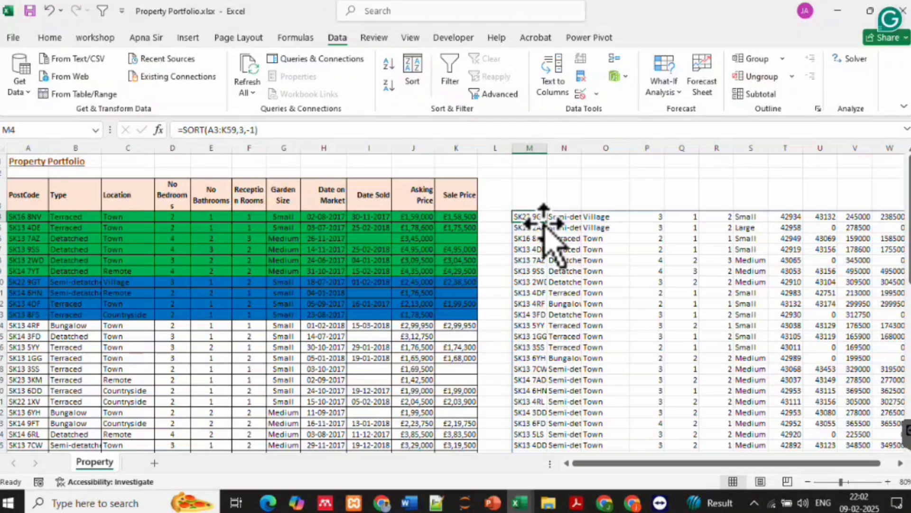
pyautogui.click(257, 130)
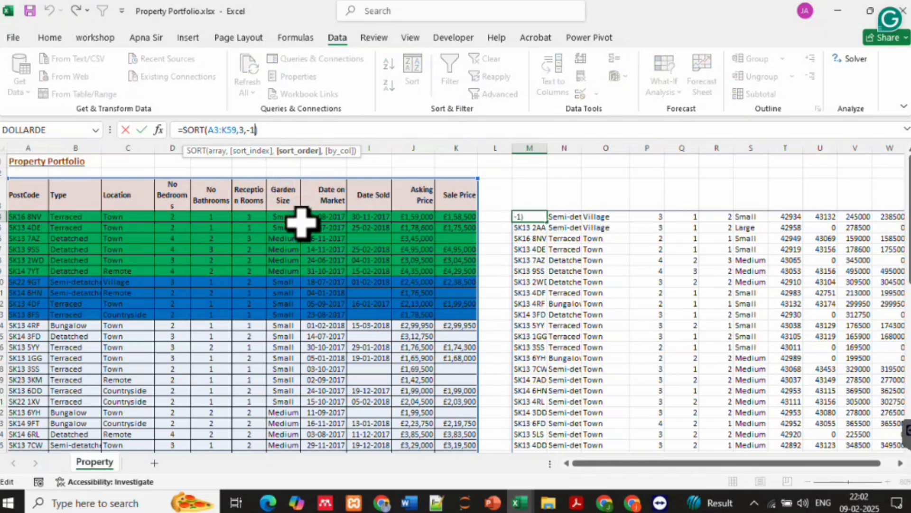
pyautogui.press('BackSpace')
pyautogui.press('BackSpace')
pyautogui.press('BackSpace')
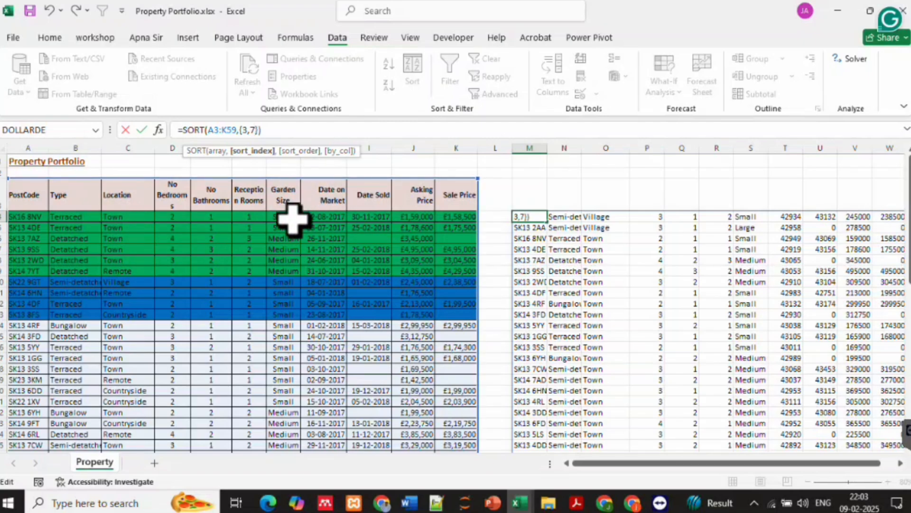
pyautogui.press('Return')
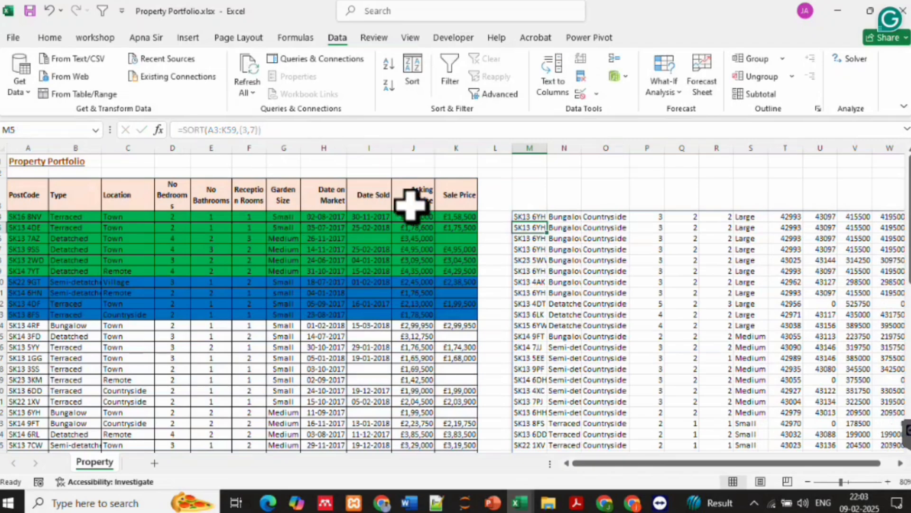
pyautogui.click(607, 218)
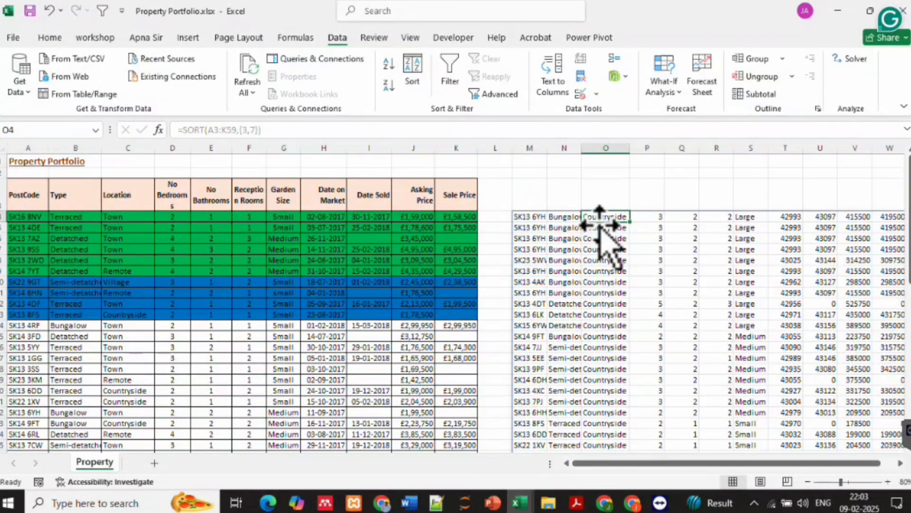
pyautogui.click(744, 217)
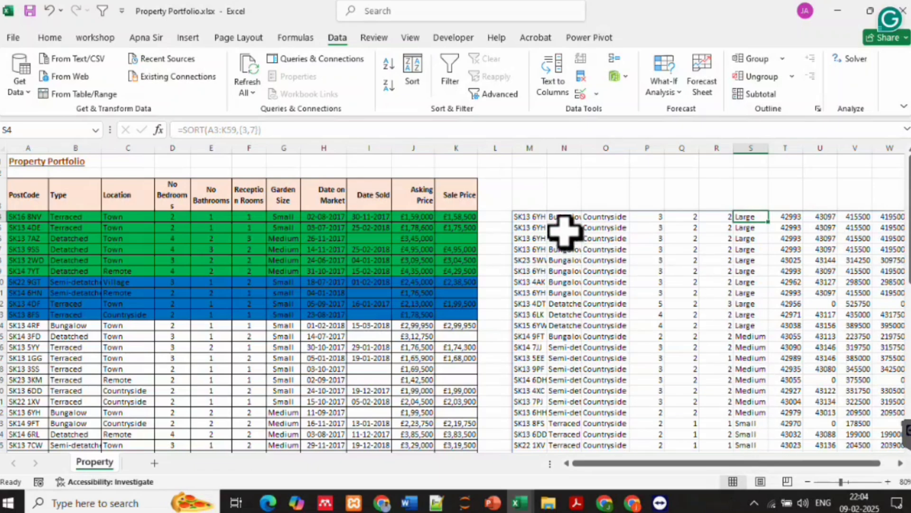
pyautogui.click(601, 218)
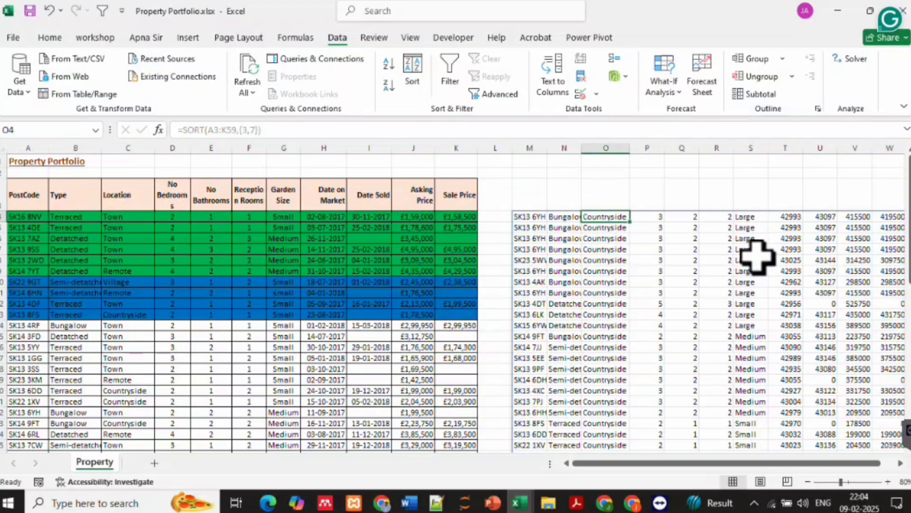
# Add the sort orders {1,-1} to the SORT formula in M4 to sort Location ascending and Garden Size descending
pyautogui.click(536, 218)
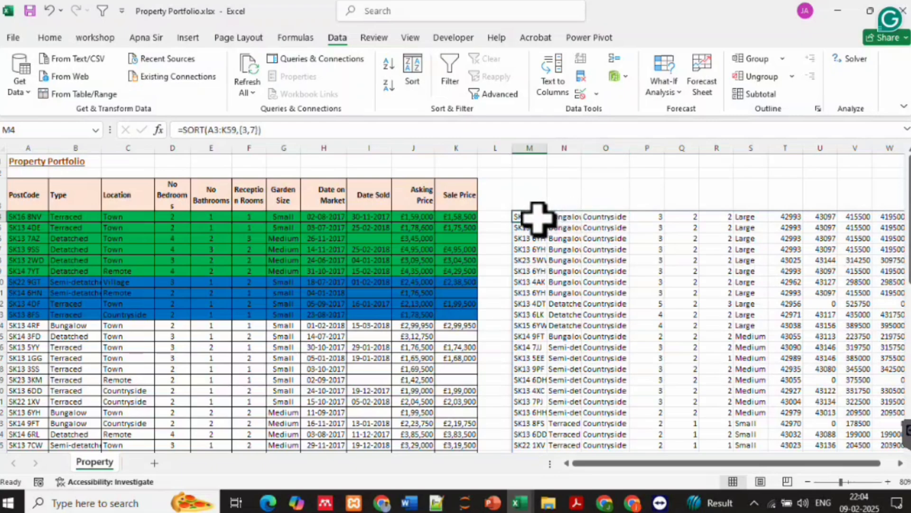
pyautogui.click(262, 130)
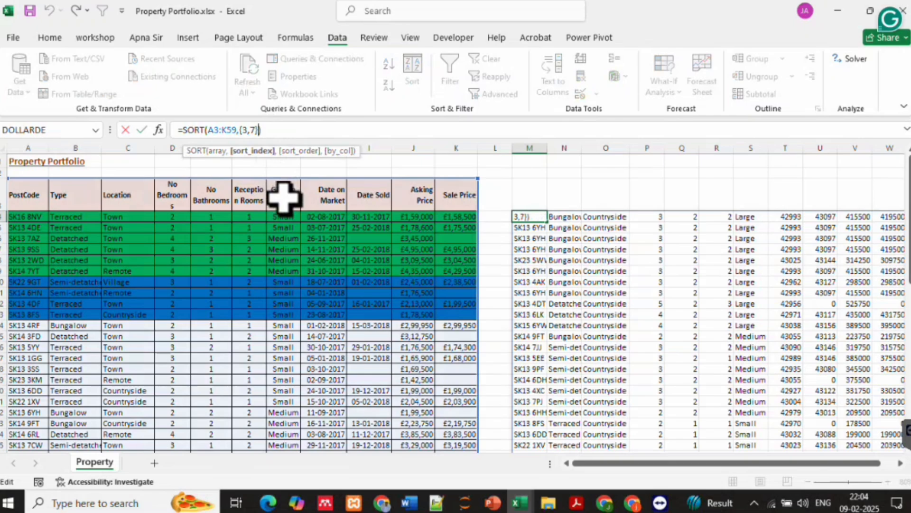
pyautogui.write(',')
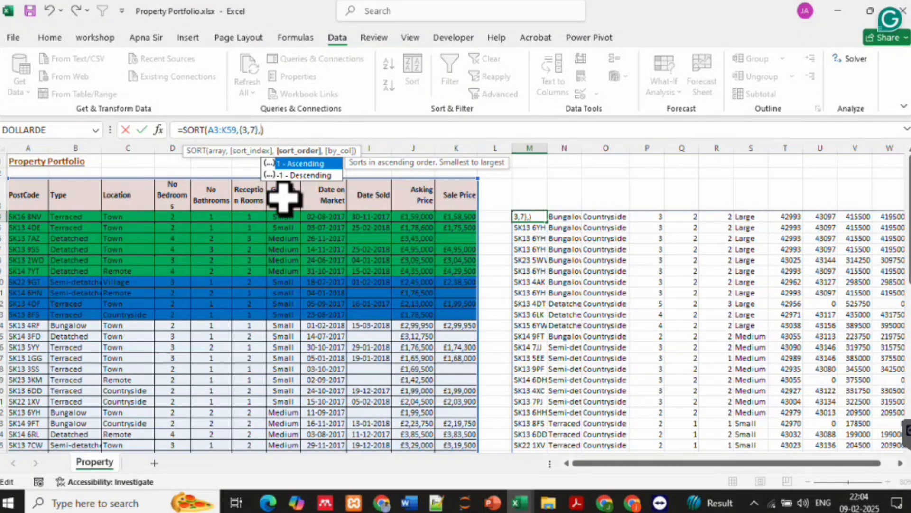
pyautogui.write('{}')
pyautogui.press('Left')
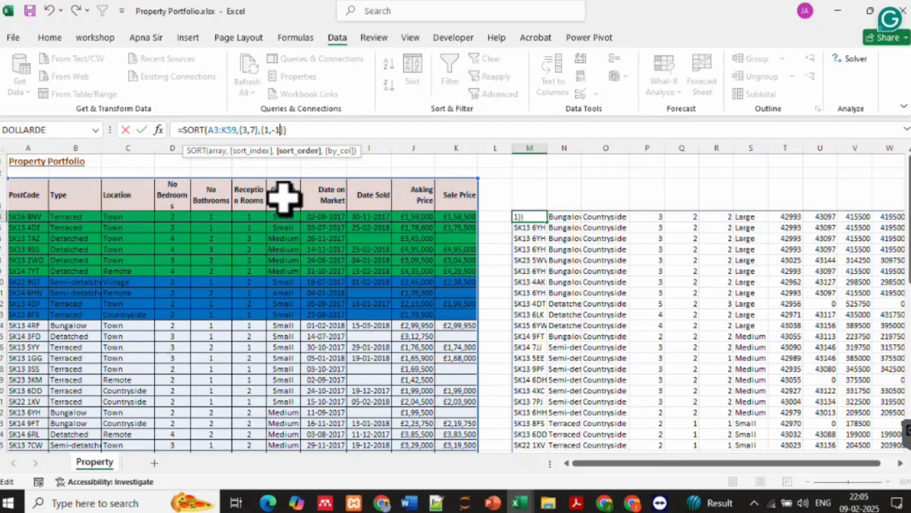
pyautogui.doubleClick(246, 129)
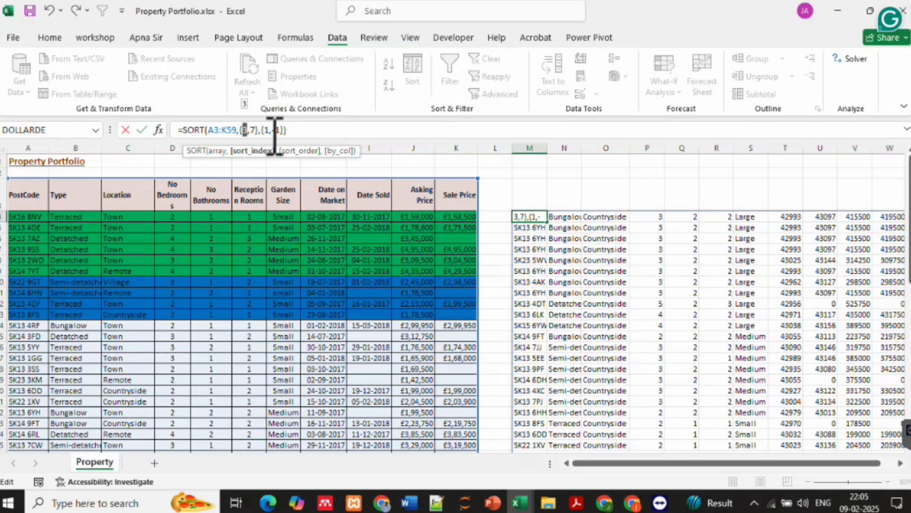
pyautogui.doubleClick(268, 130)
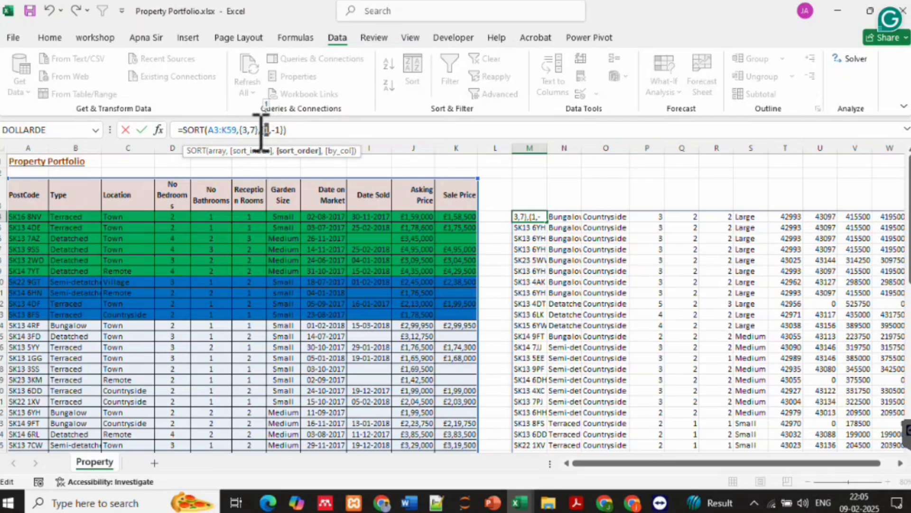
pyautogui.doubleClick(253, 130)
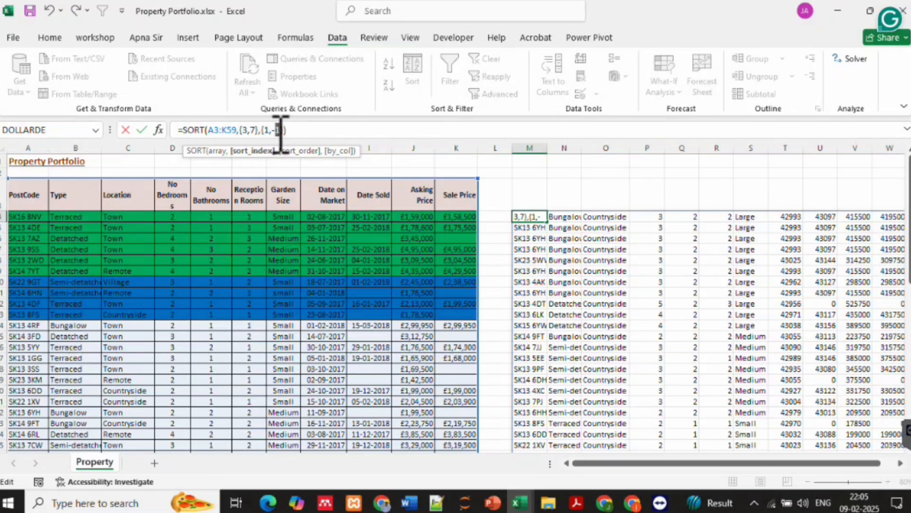
pyautogui.doubleClick(277, 130)
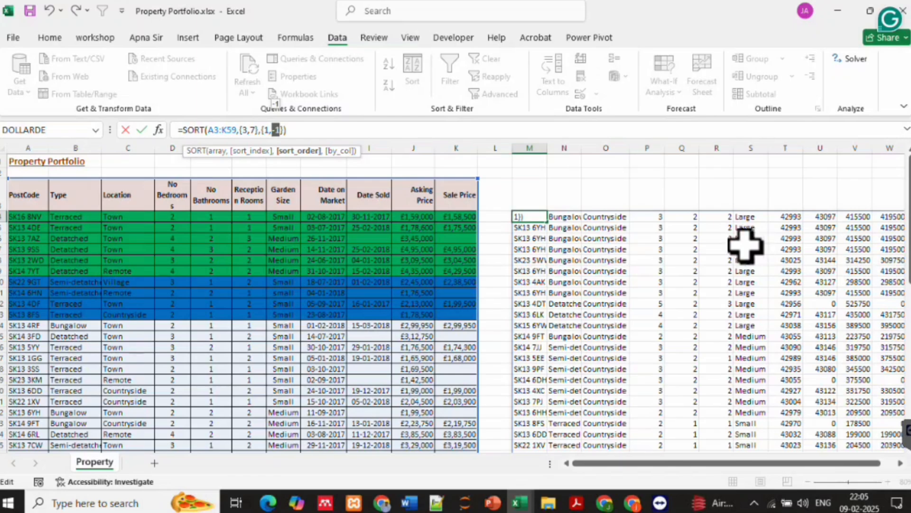
pyautogui.press('Return')
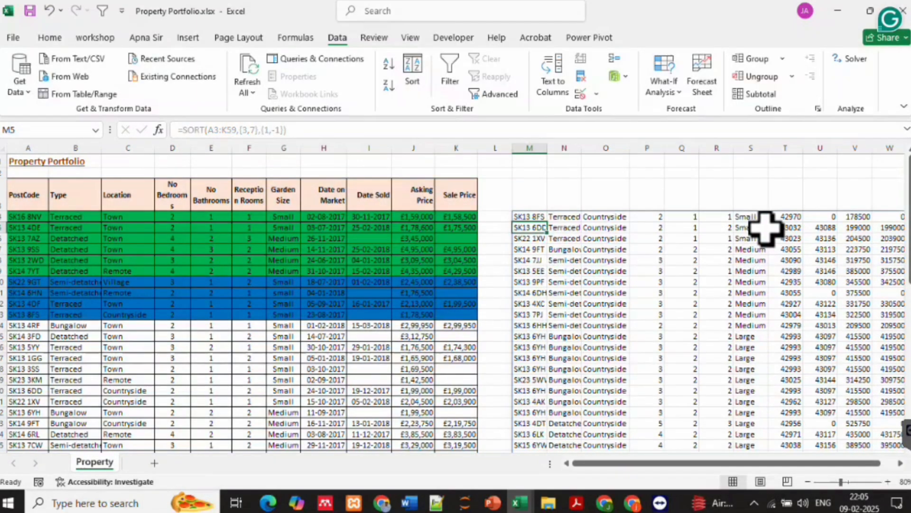